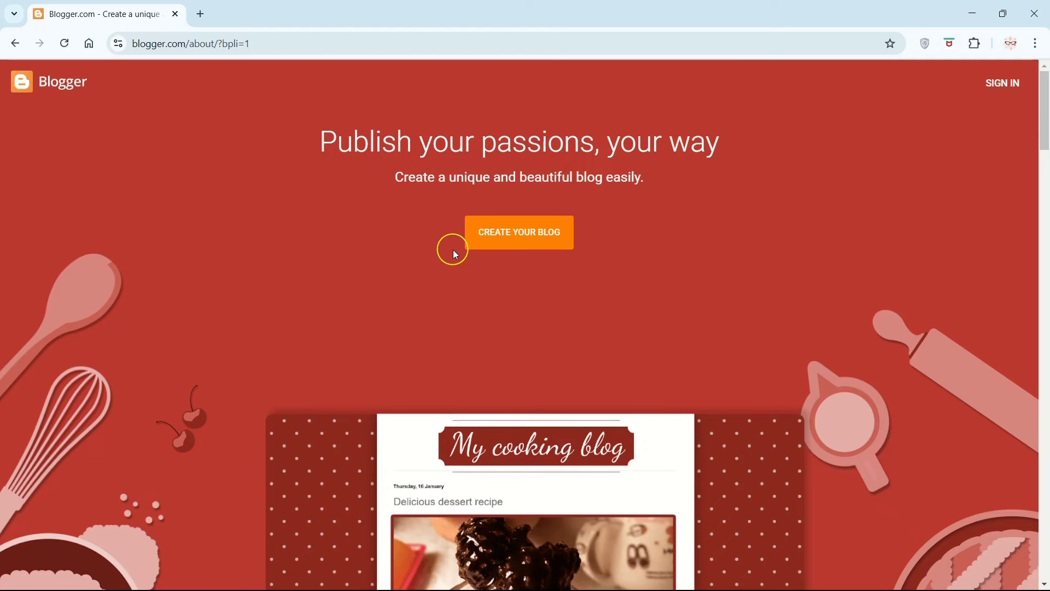
Step: Look over the Blogger landing page and start signing in
scroll(254, 155, "down", 10)
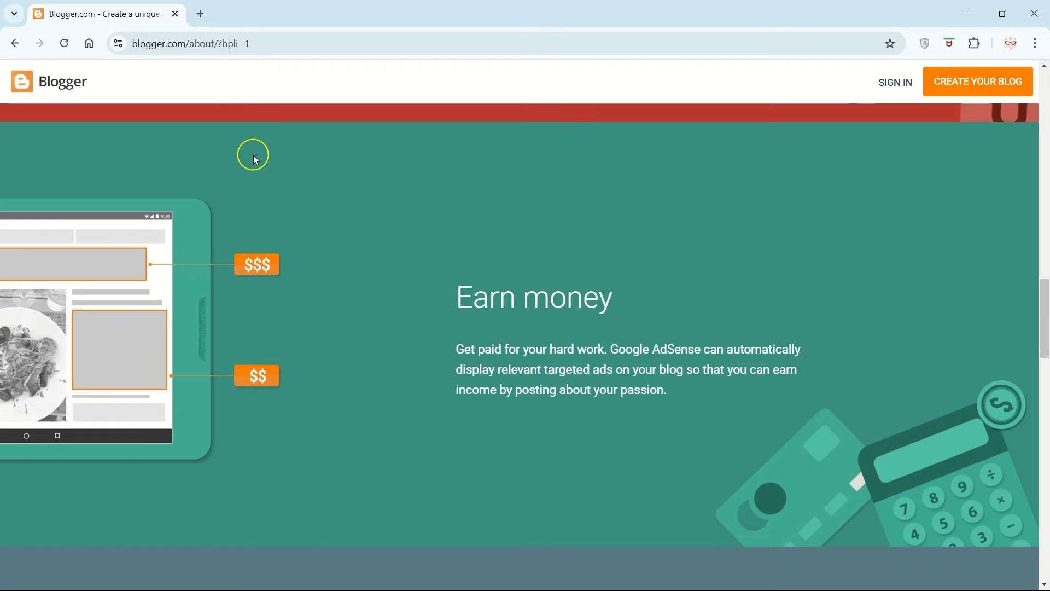
scroll(254, 156, "down", 8)
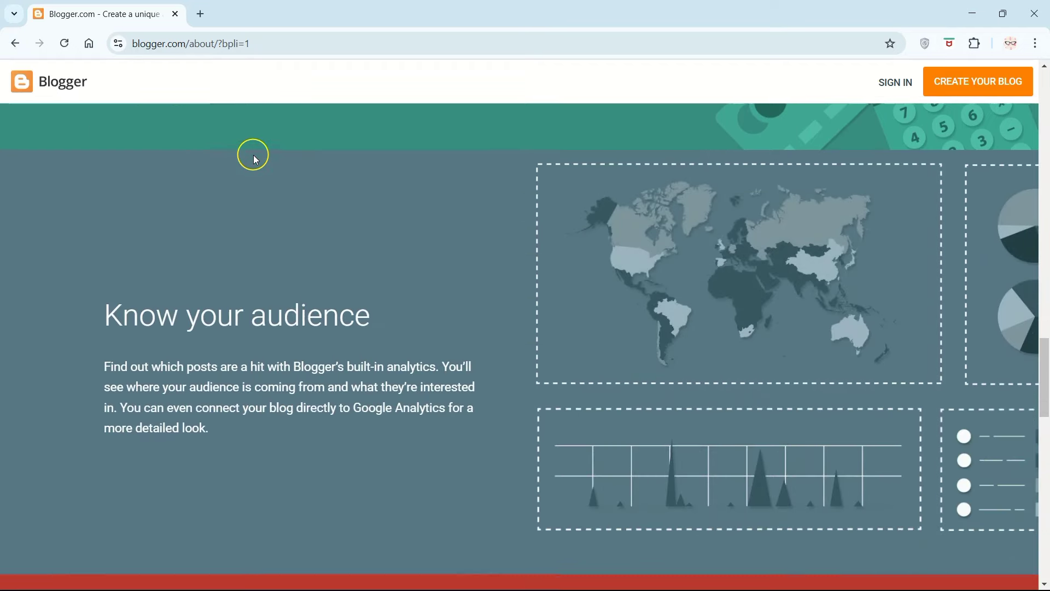
scroll(254, 155, "down", 9)
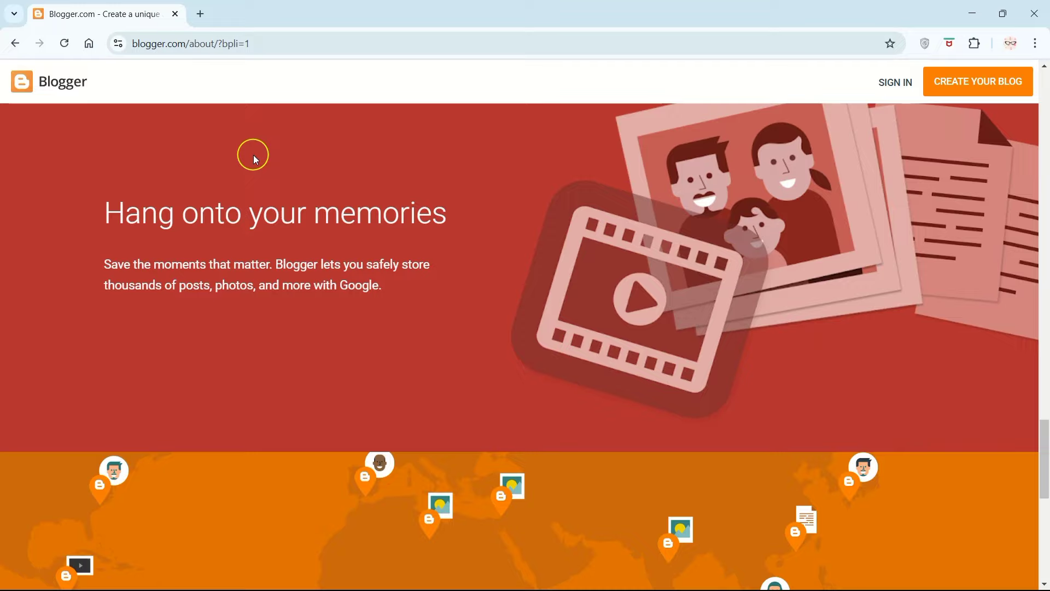
key("Home")
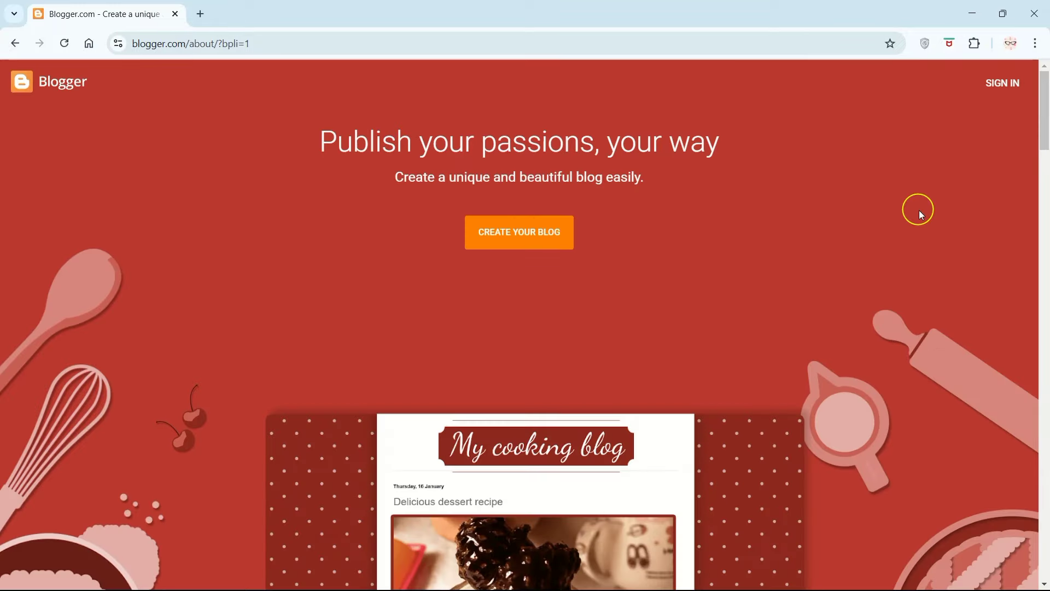
left_click(1010, 83)
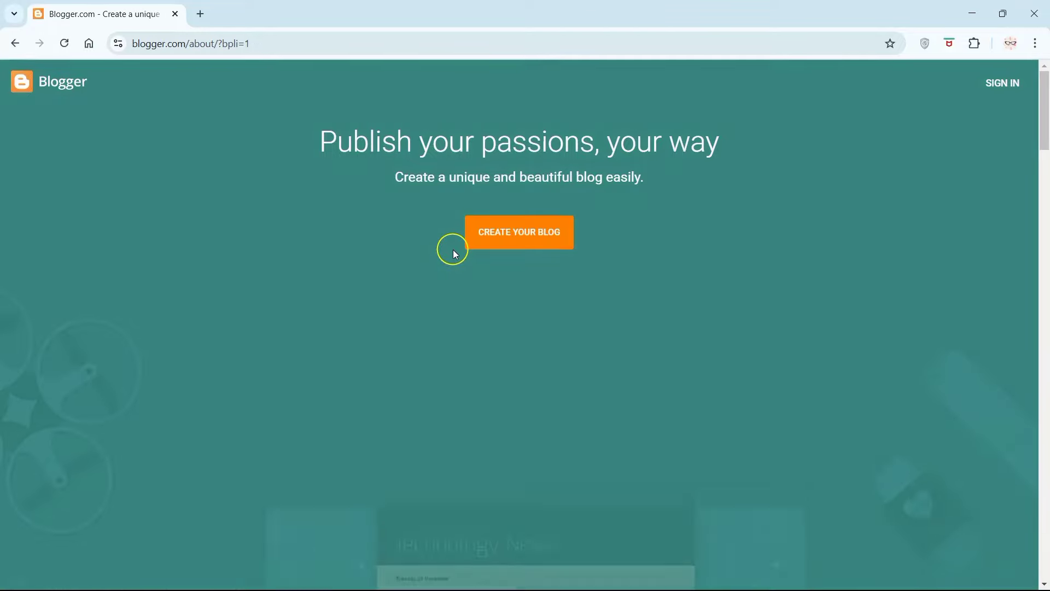
Step: Examine the Blogger landing page's sections on blog design, domains and earning money
scroll(350, 196, "down", 10)
scroll(254, 156, "down", 7)
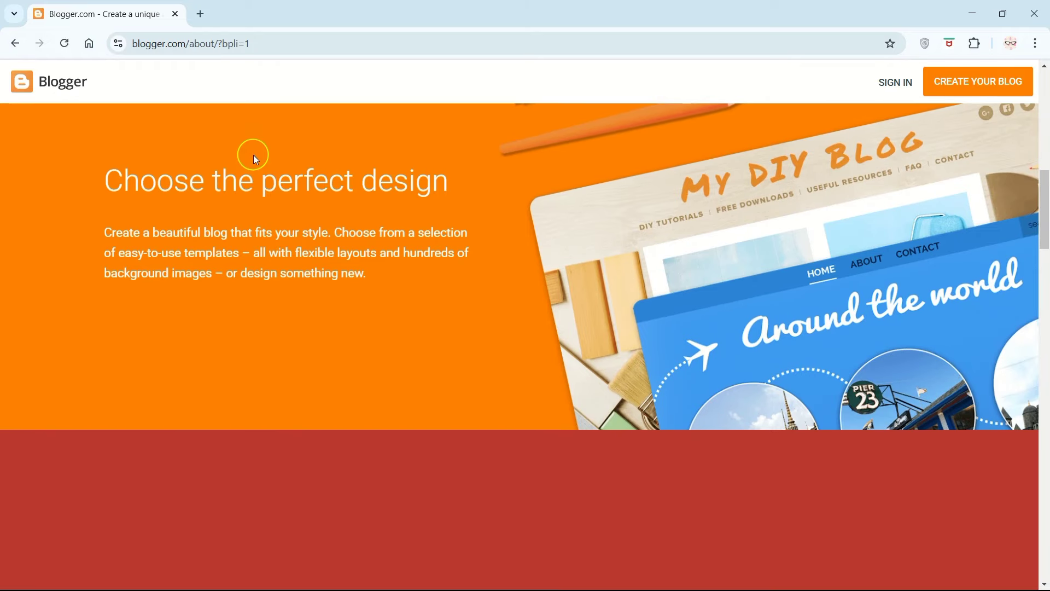
scroll(253, 156, "down", 7)
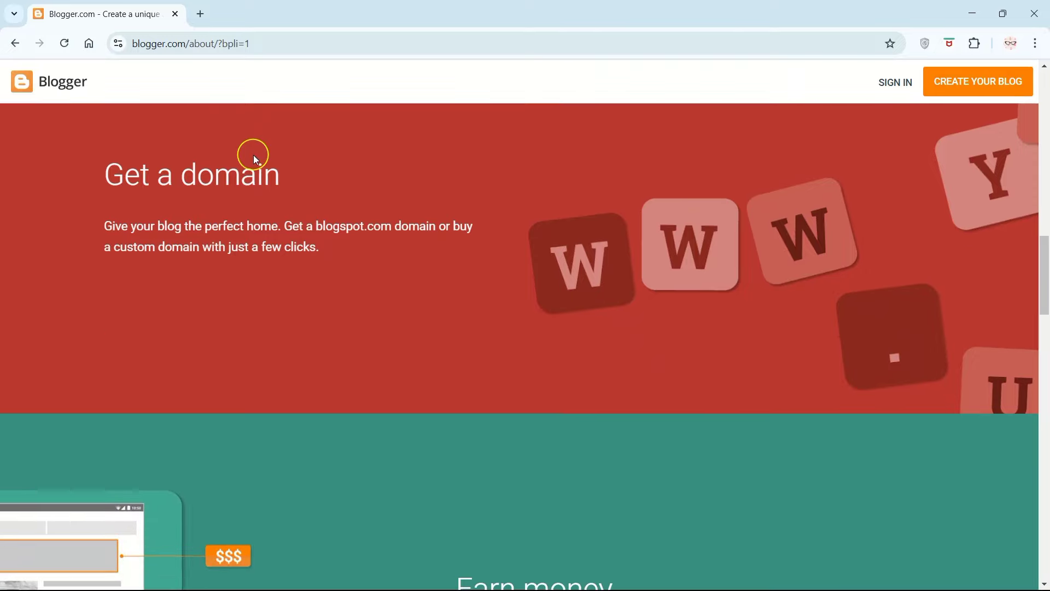
scroll(253, 155, "down", 1)
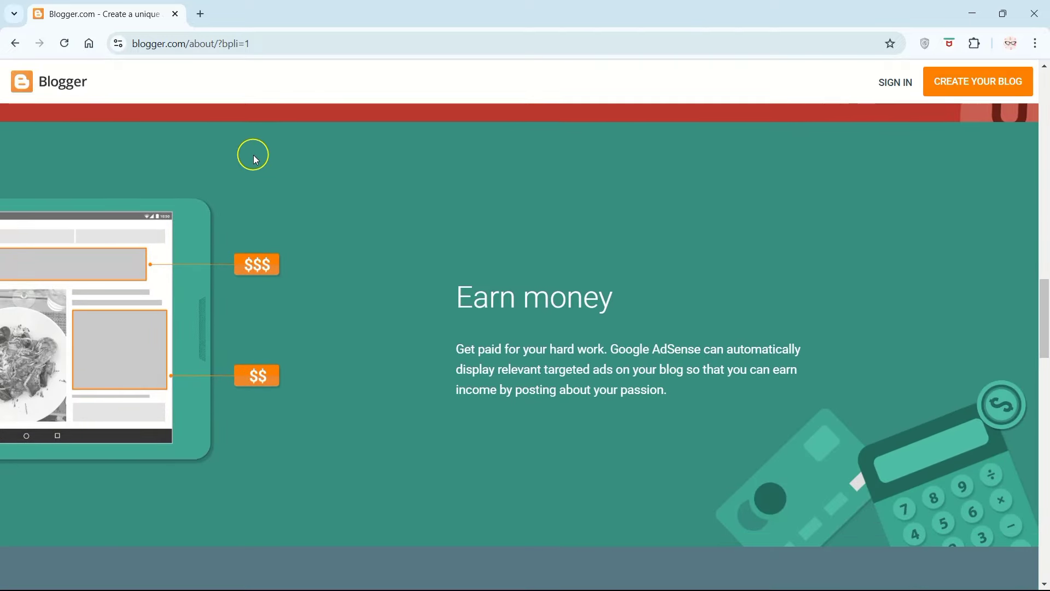
scroll(254, 156, "down", 8)
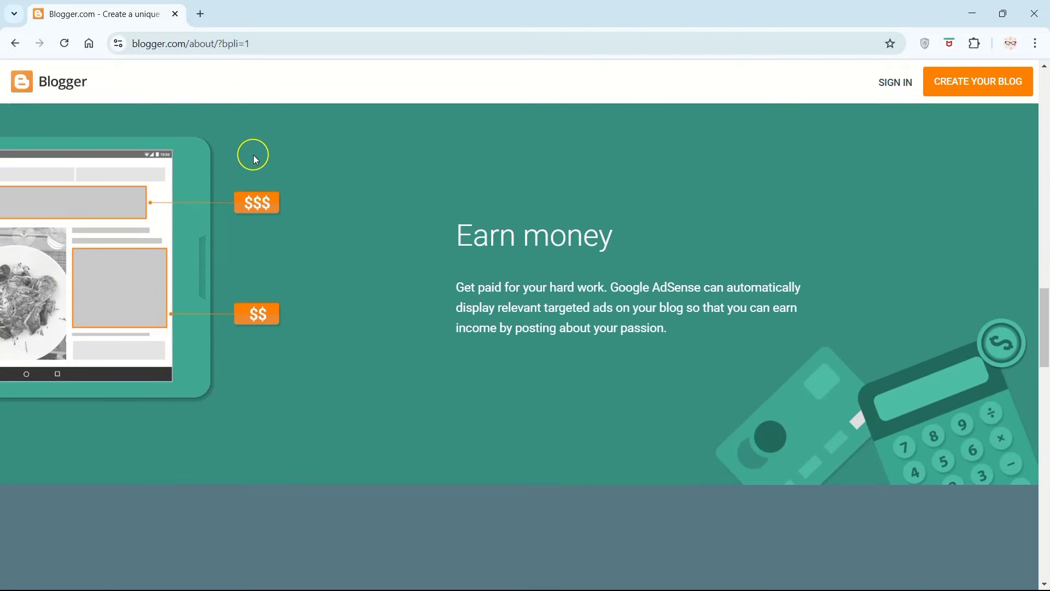
scroll(254, 155, "down", 10)
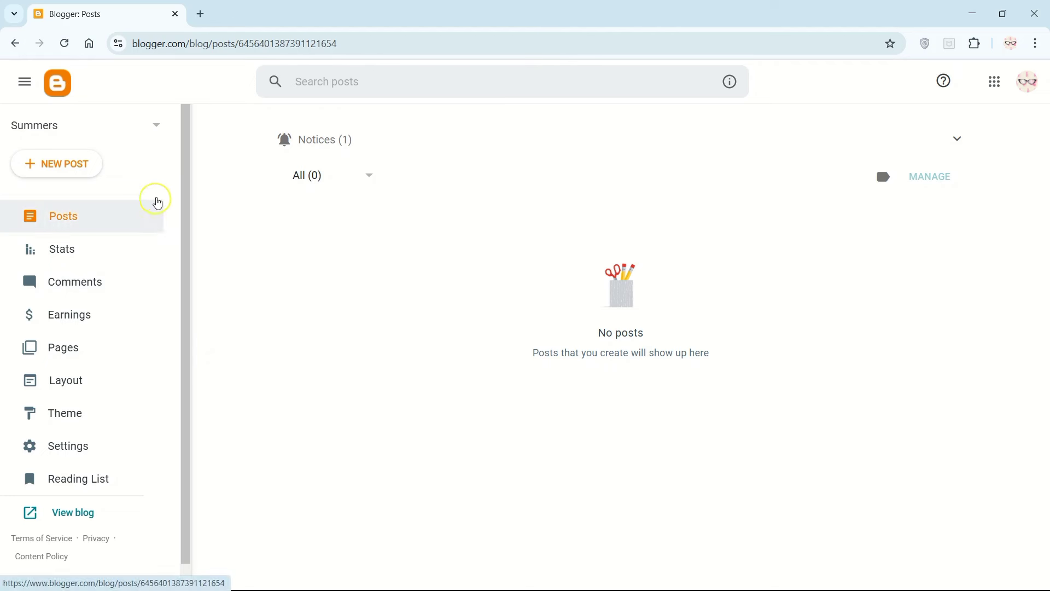
Step: Create a new blog titled "Skin care" with the address lilyskincare098.blogspot.com
left_click(158, 128)
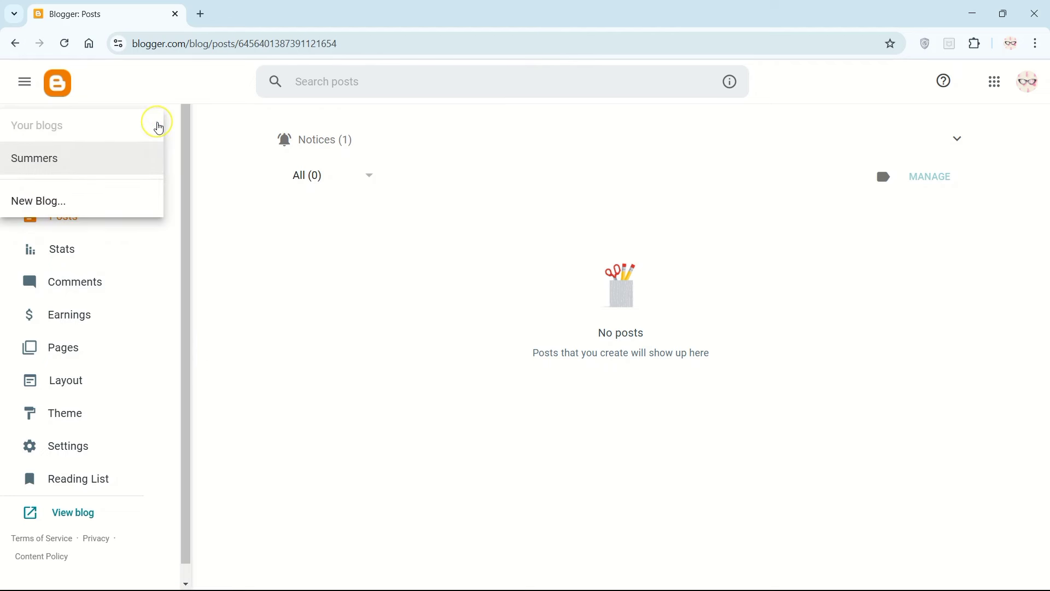
left_click(82, 202)
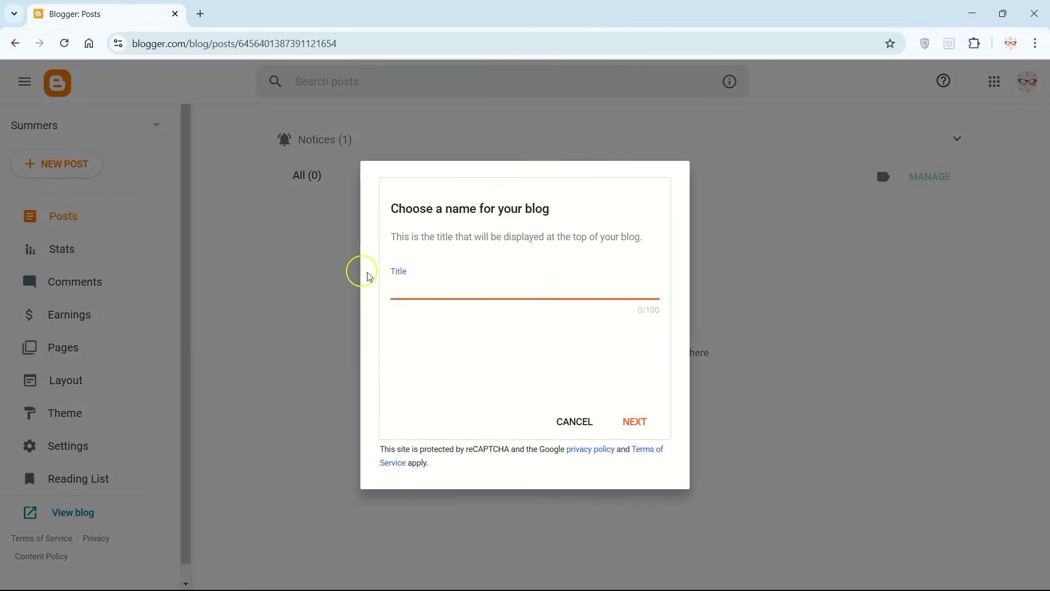
left_click(415, 287)
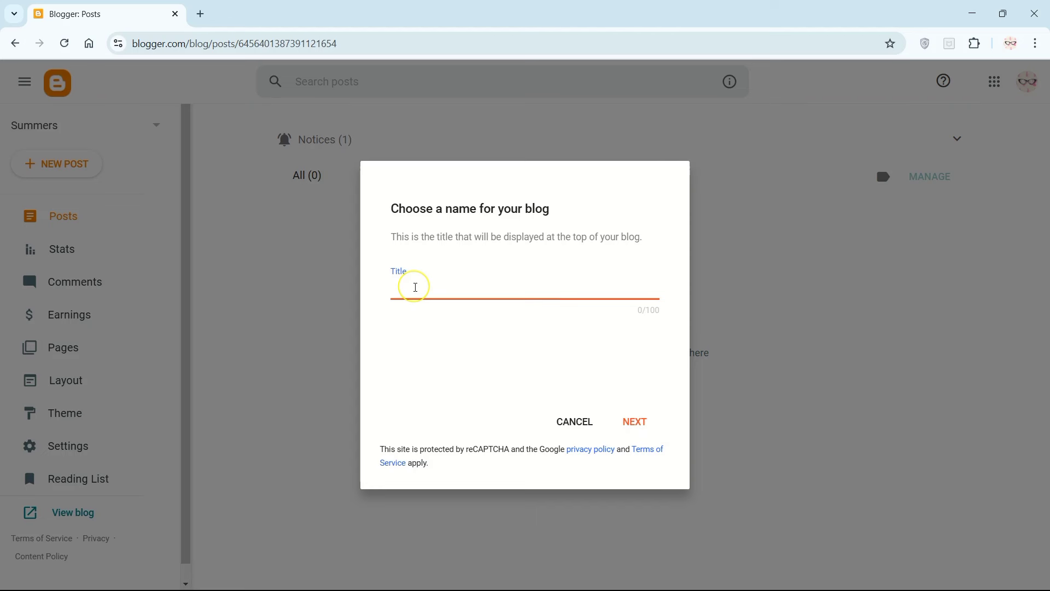
type("Skin care")
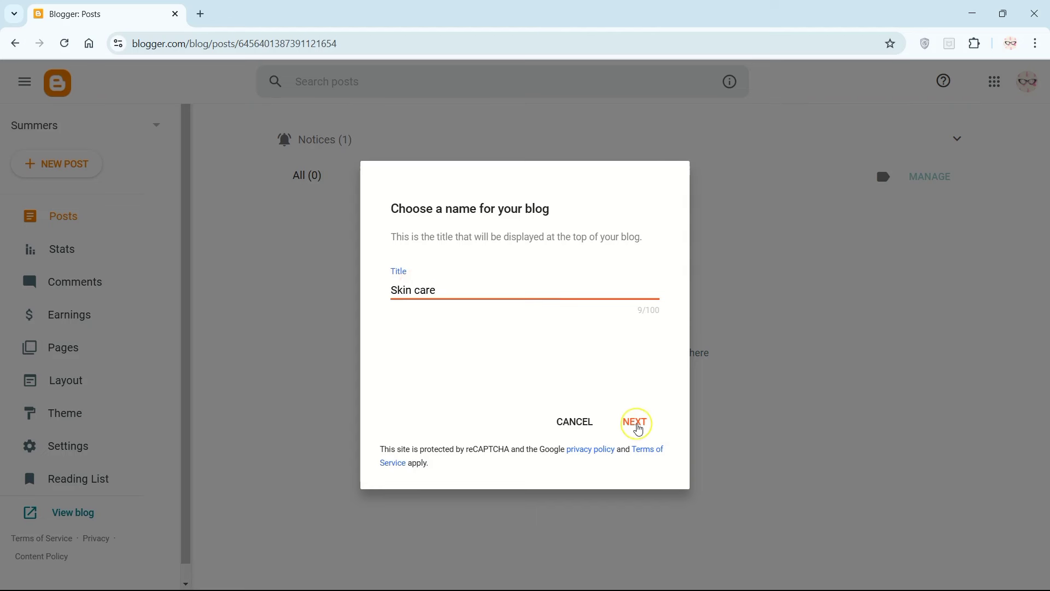
left_click(636, 424)
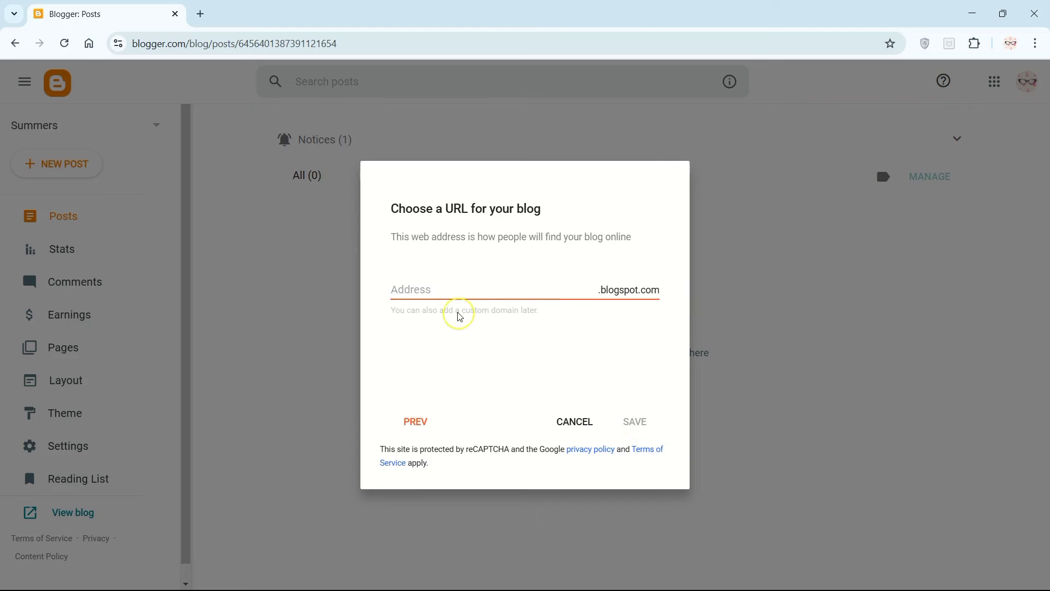
left_click(444, 294)
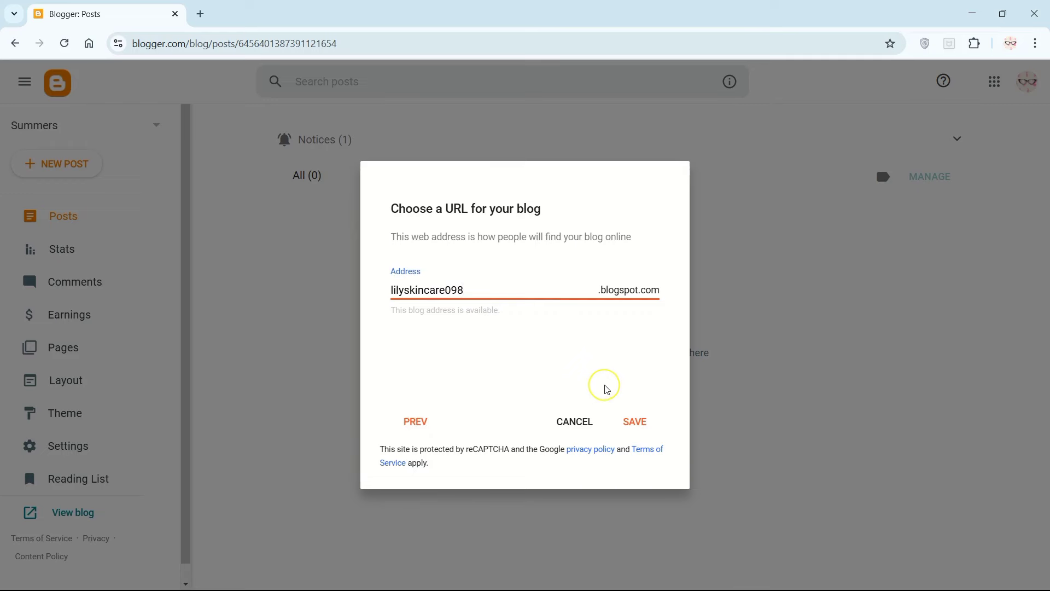
left_click(633, 421)
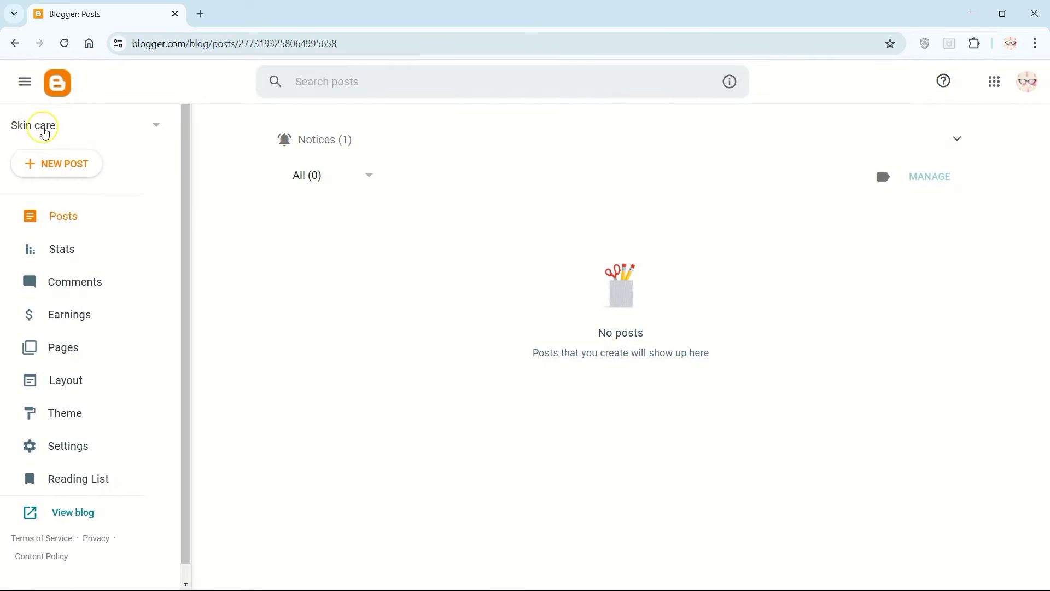
Step: Check the list of existing blogs and the management sections available for the Skin care blog
left_click(170, 128)
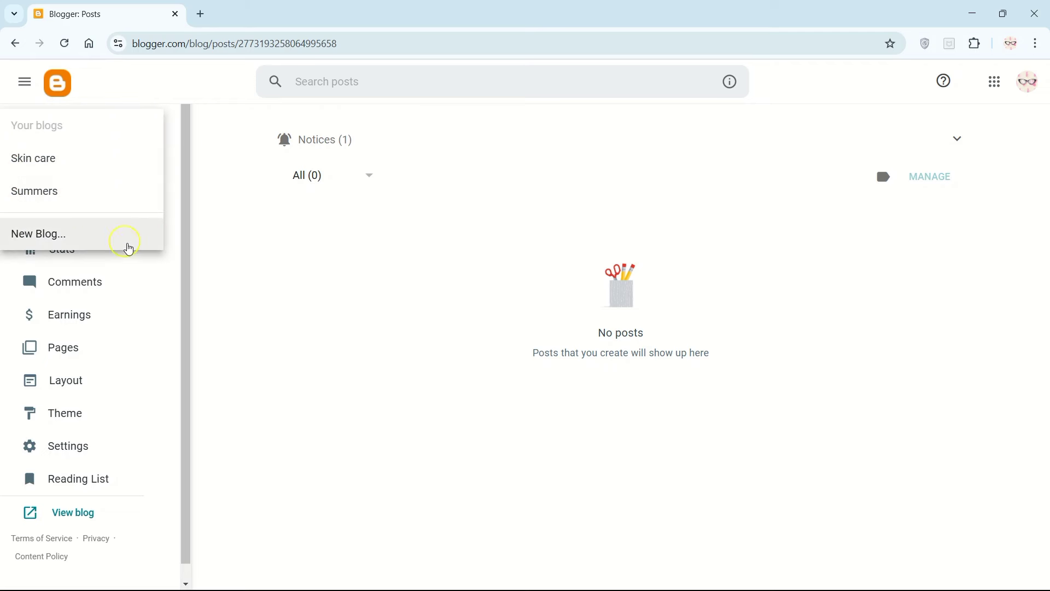
left_click(223, 259)
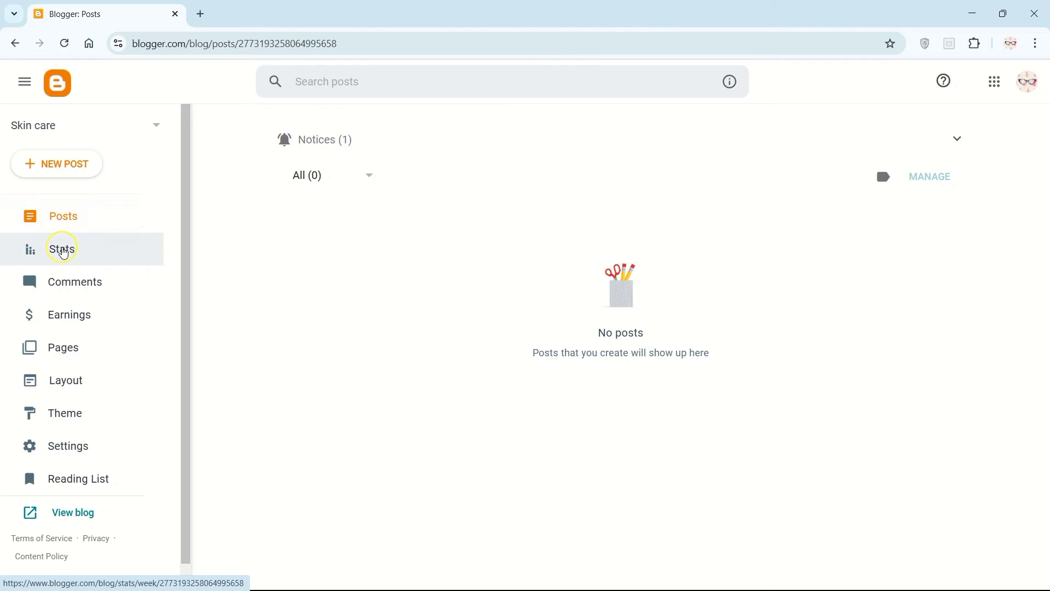
scroll(62, 260, "down", 1)
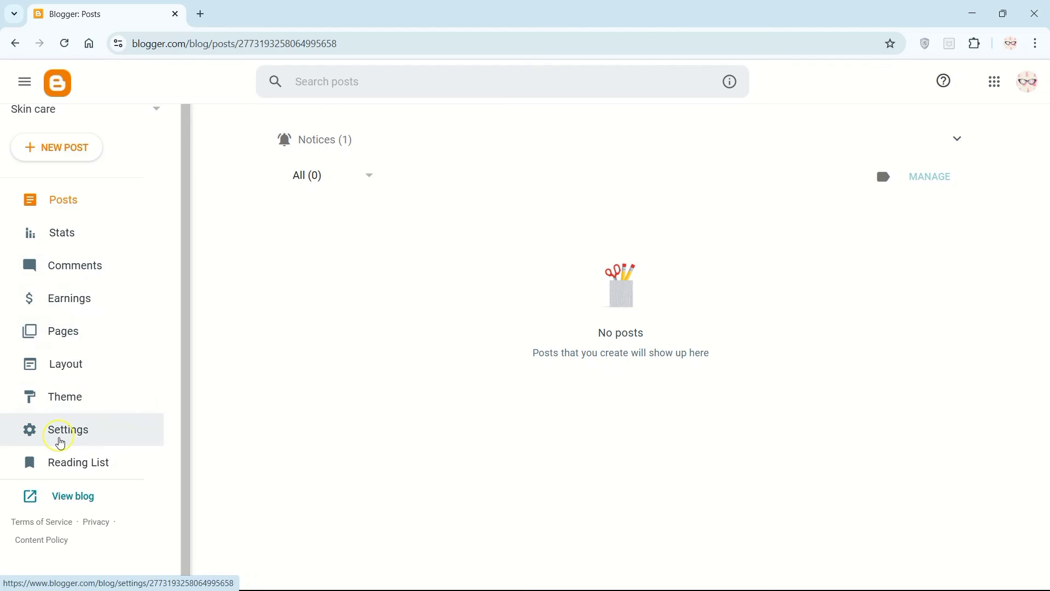
Step: Browse the theme gallery and apply the Contempo Pink theme to the Skin care blog
left_click(57, 400)
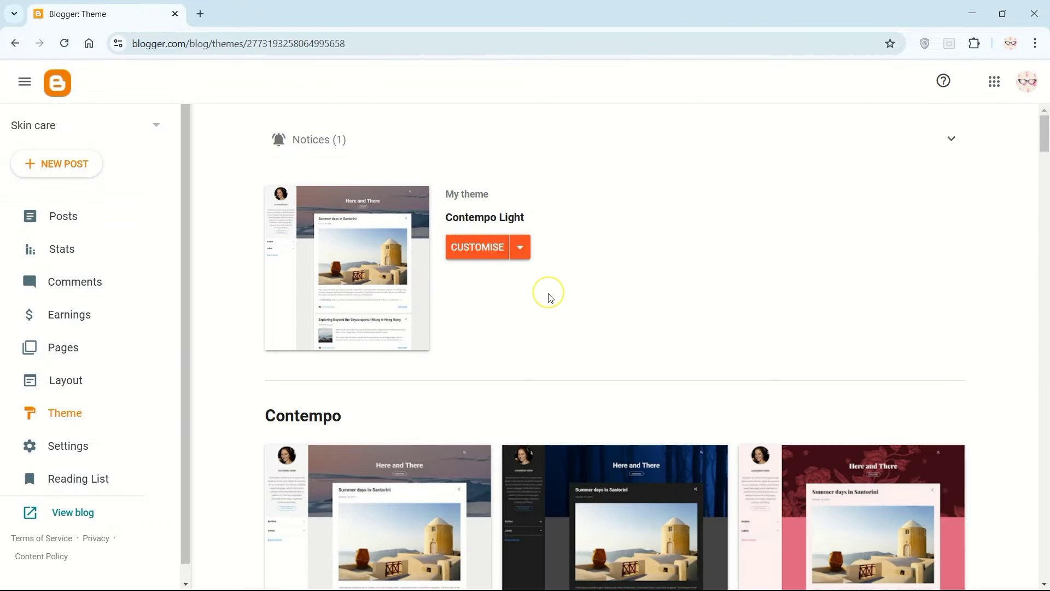
left_click(323, 277)
scroll(412, 294, "down", 2)
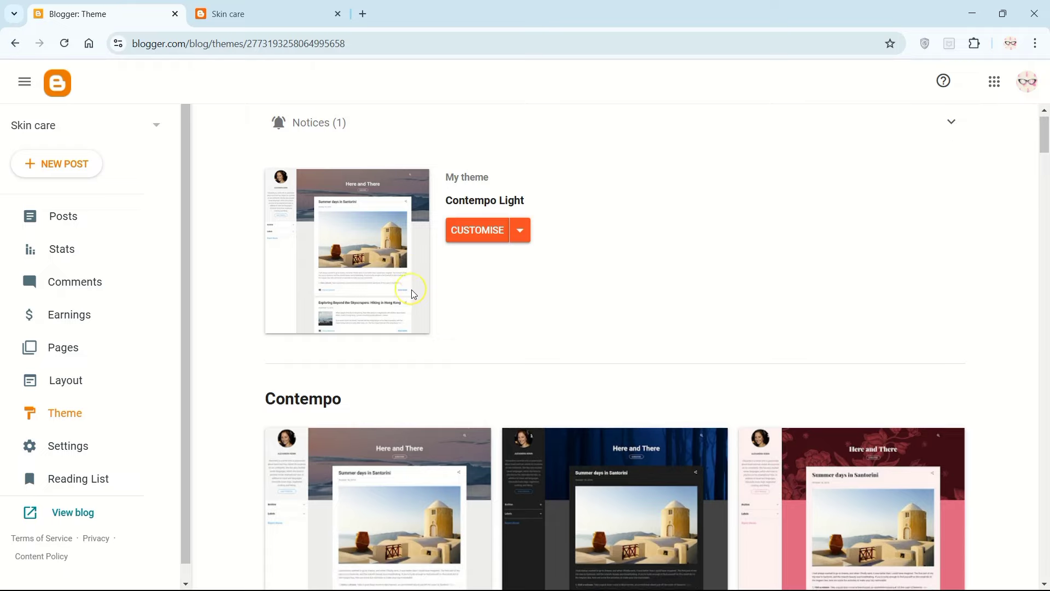
scroll(412, 294, "down", 1)
scroll(413, 293, "down", 3)
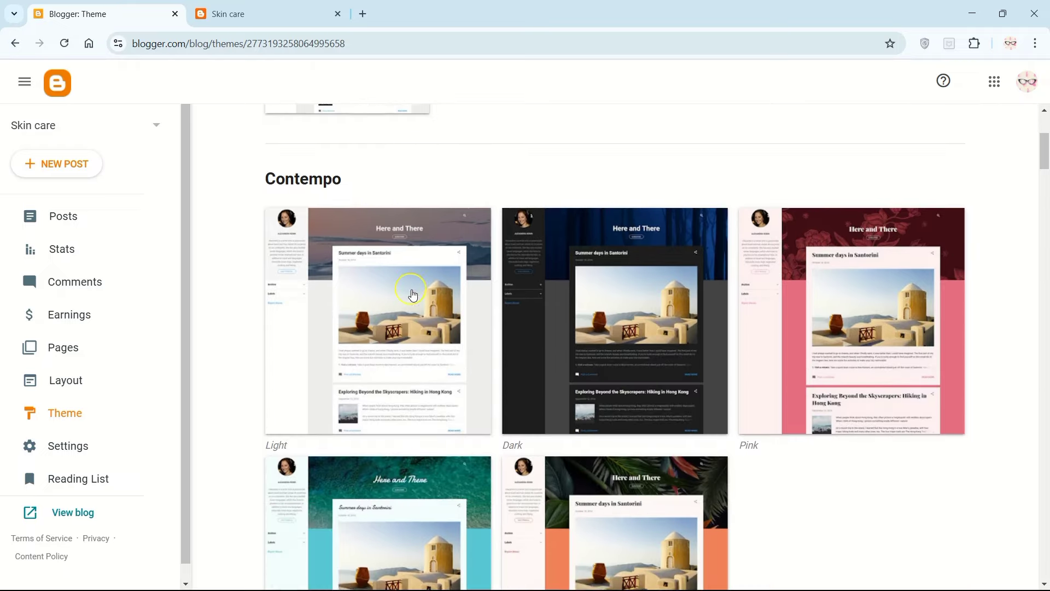
scroll(412, 293, "down", 5)
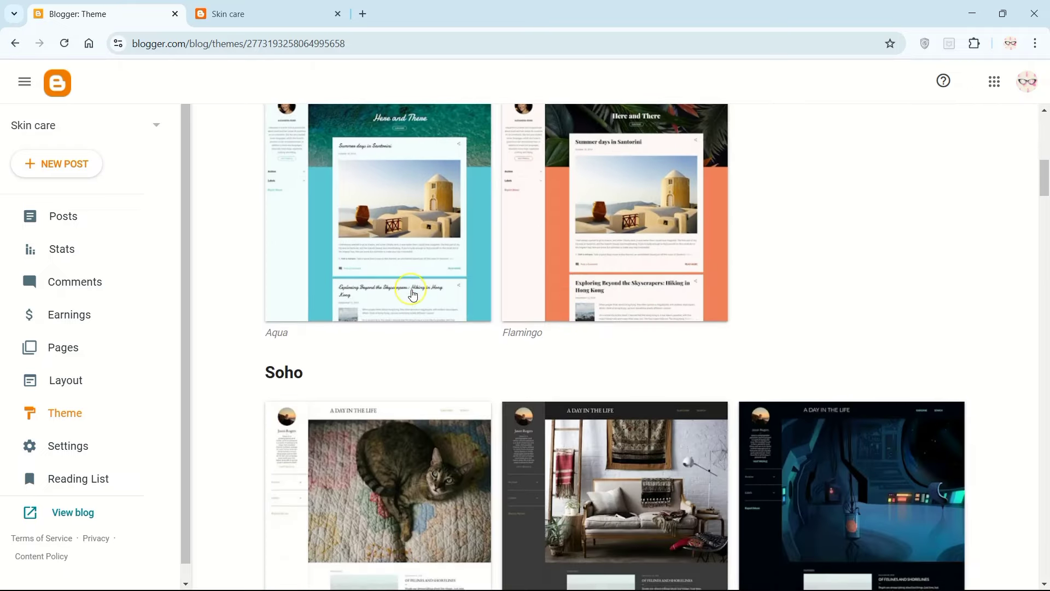
scroll(412, 294, "down", 6)
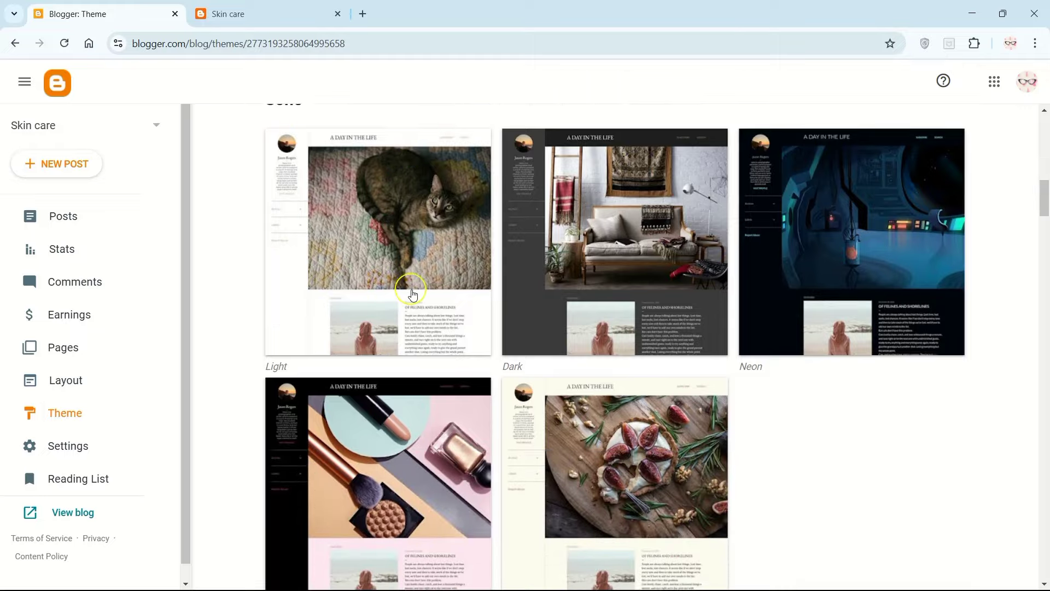
scroll(412, 294, "down", 3)
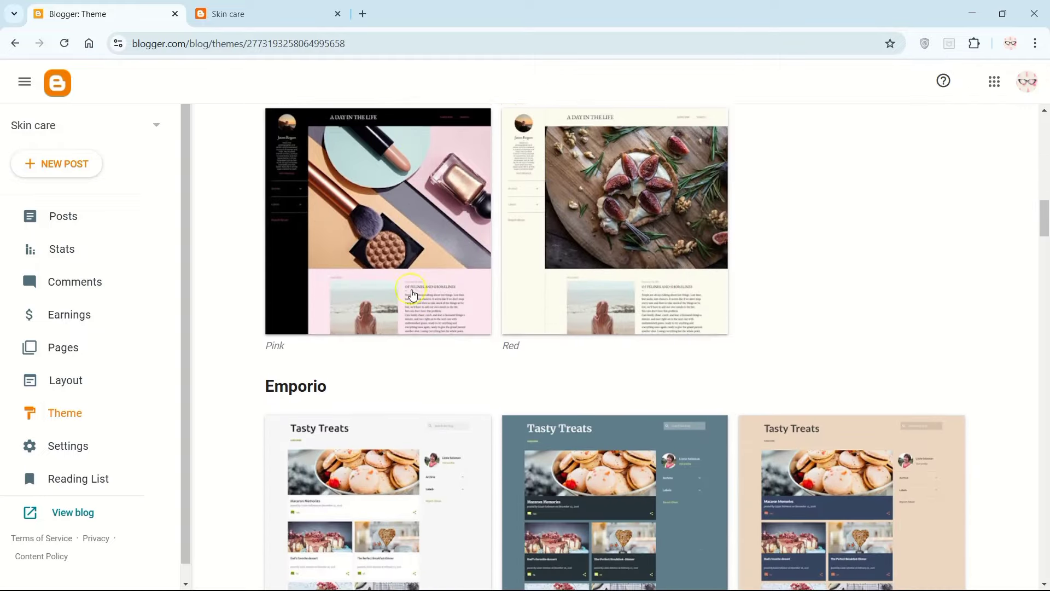
scroll(412, 293, "down", 15)
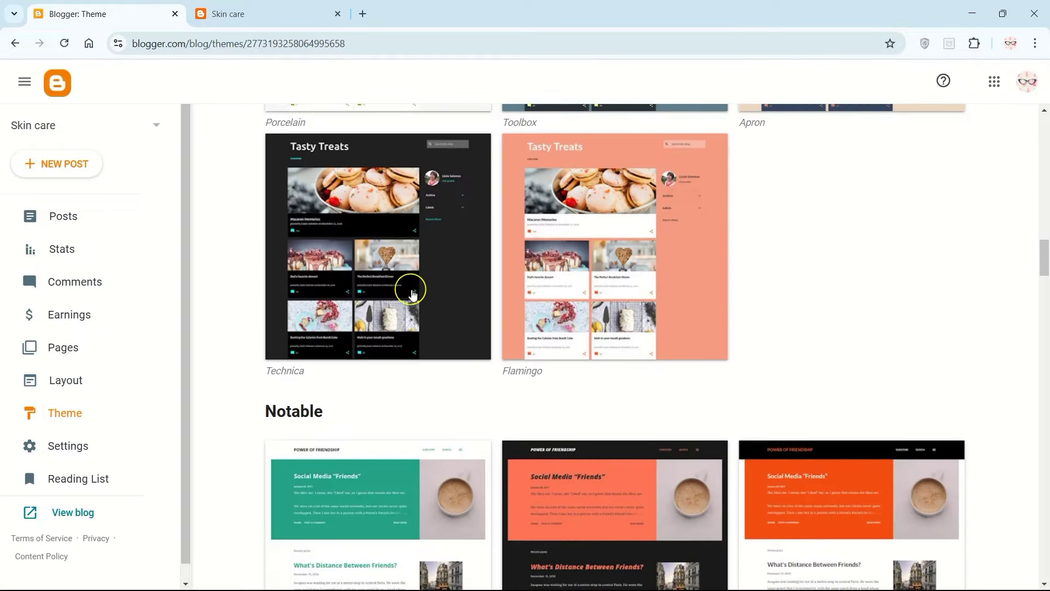
scroll(517, 376, "down", 5)
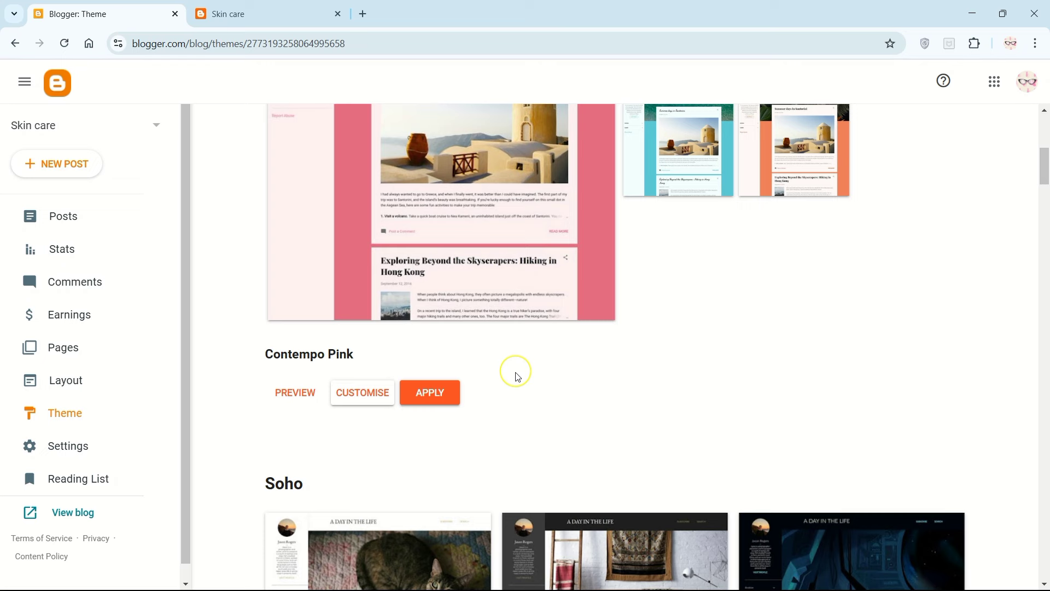
scroll(440, 392, "up", 1)
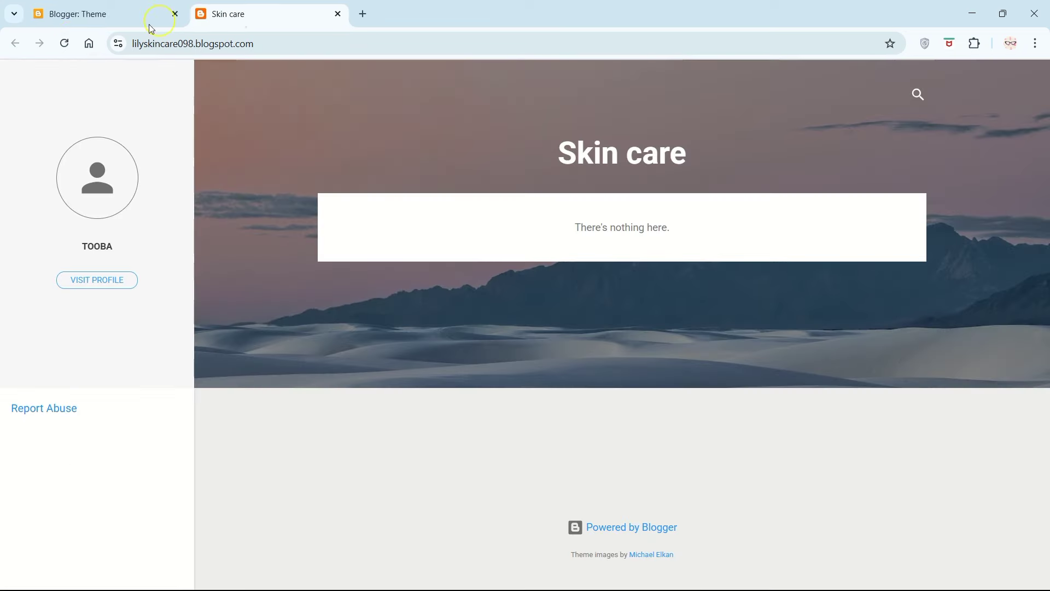
Step: Reload the live Skin care blog to check its theme, and return to the blog's management page
left_click(65, 43)
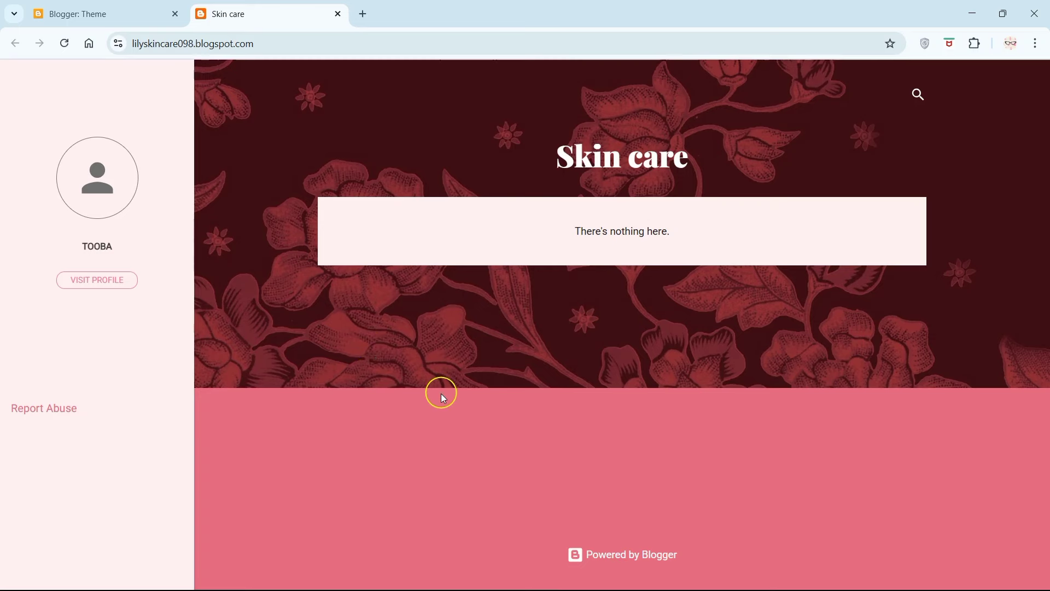
left_click(104, 14)
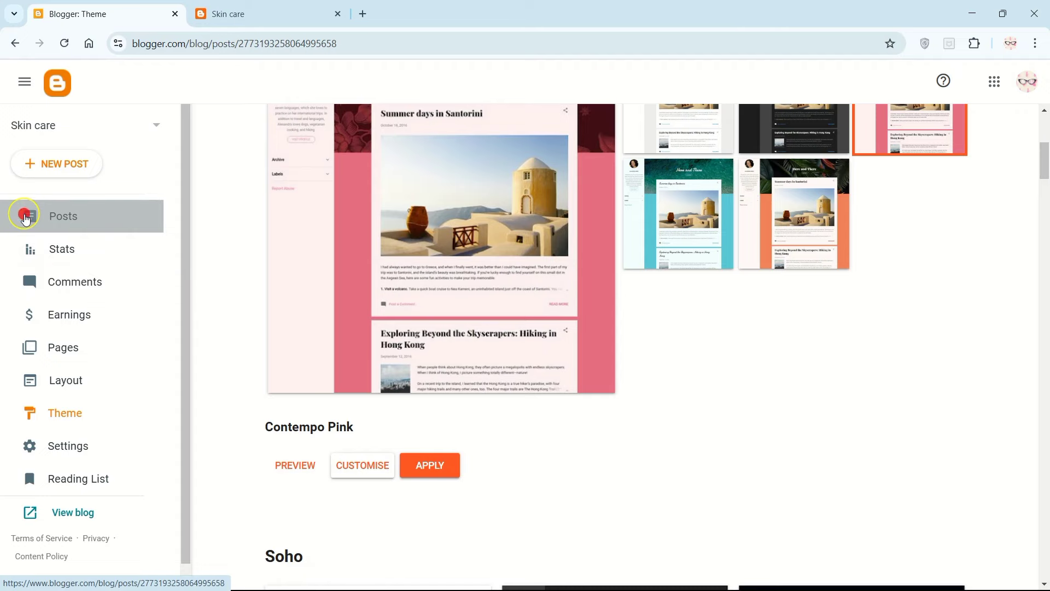
Step: Start a new post titled "Beginner's Guide to Skincare" and set its text style to Normal
left_click(26, 218)
left_click(75, 163)
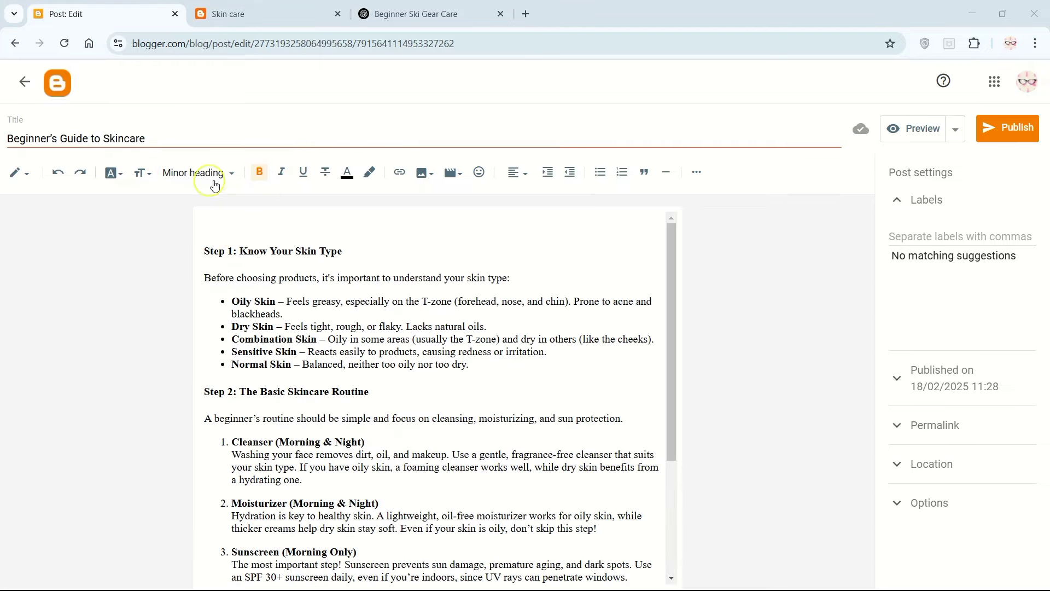
left_click(236, 174)
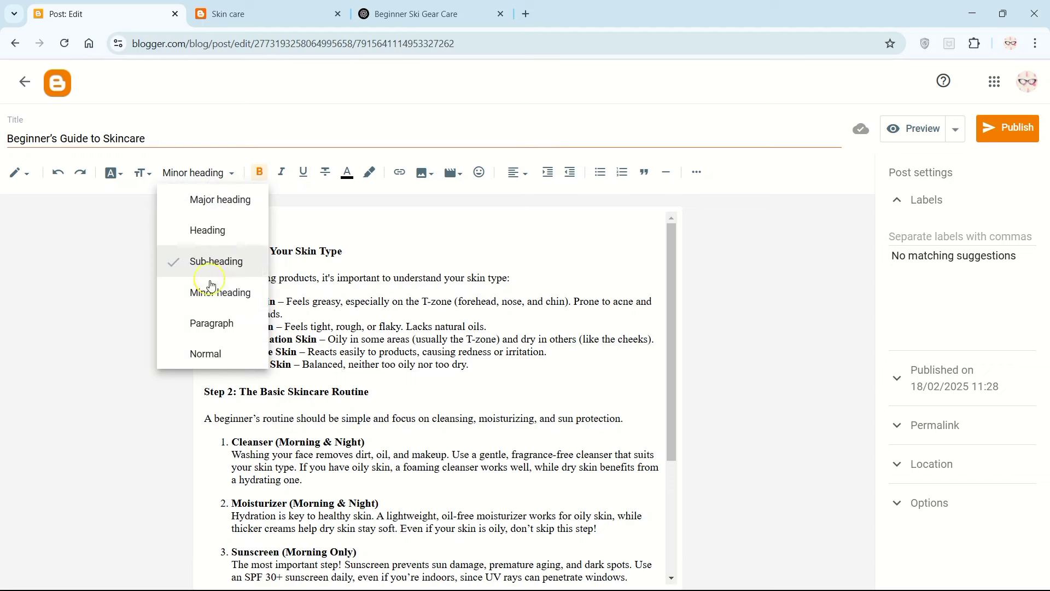
left_click(213, 320)
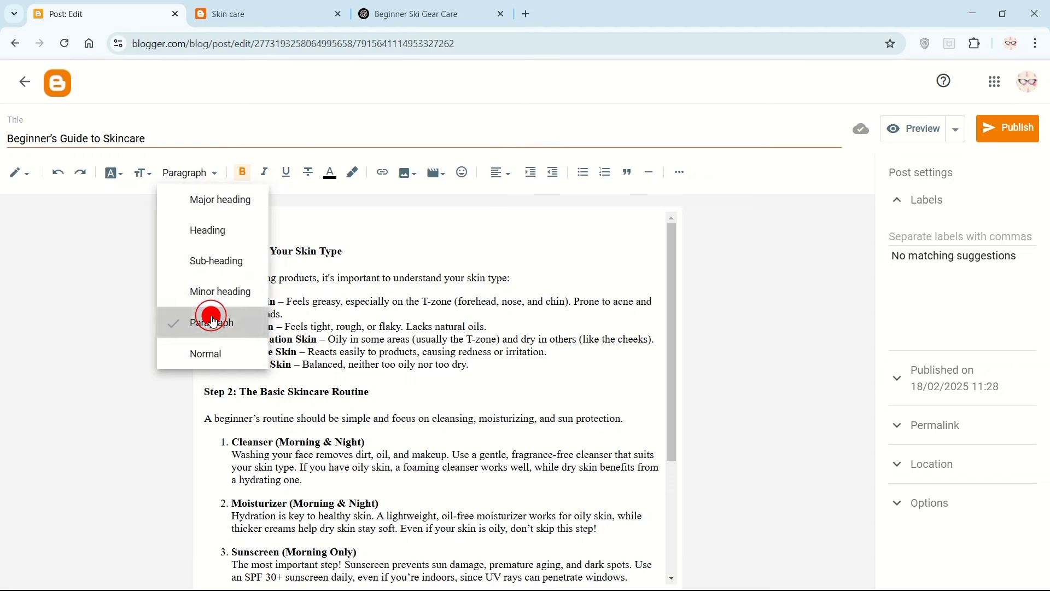
Step: Upload a close-up face photo from the computer and insert it in the post below the Spot Treatment bullet
left_click(397, 176)
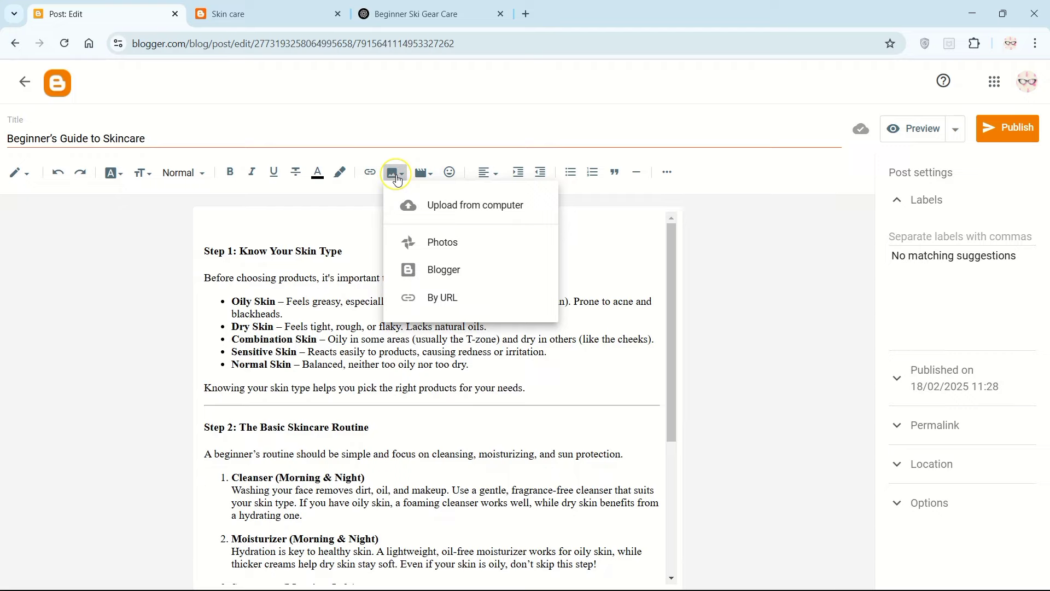
left_click(419, 207)
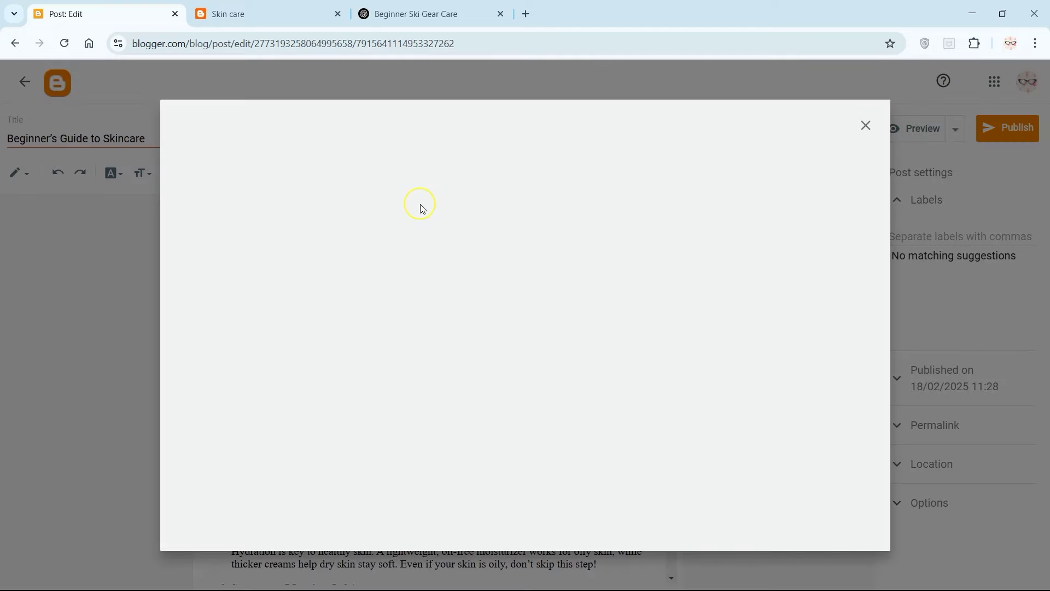
double_click(403, 303)
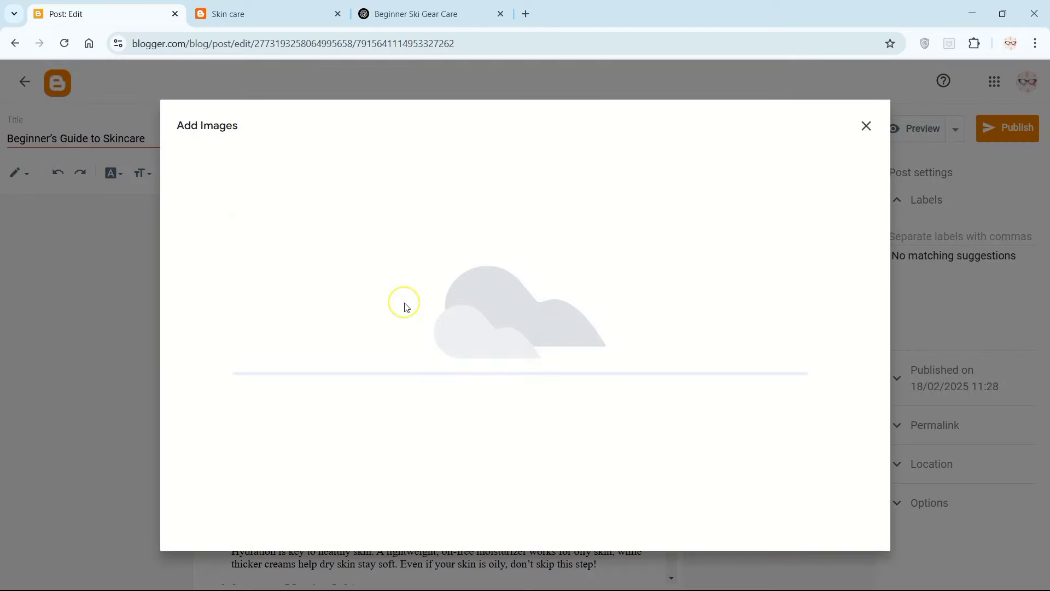
scroll(483, 356, "up", 2)
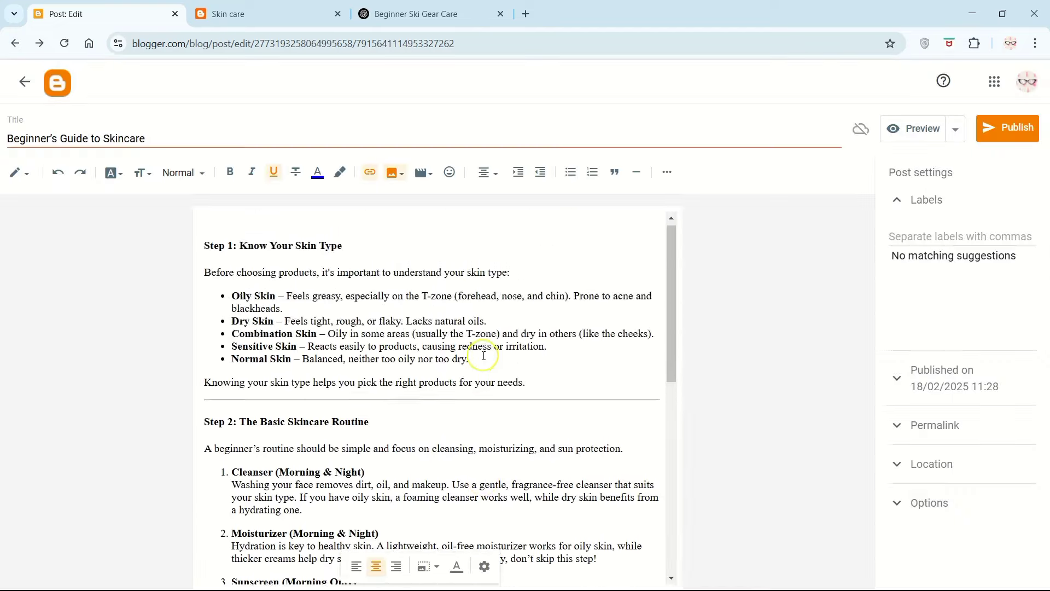
scroll(483, 355, "down", 5)
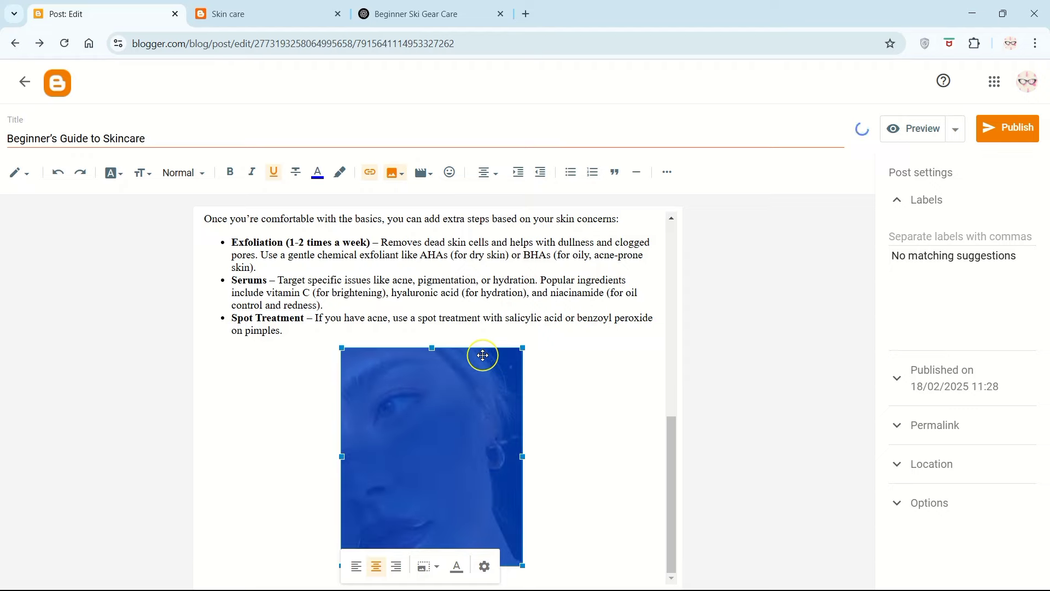
left_click(587, 418)
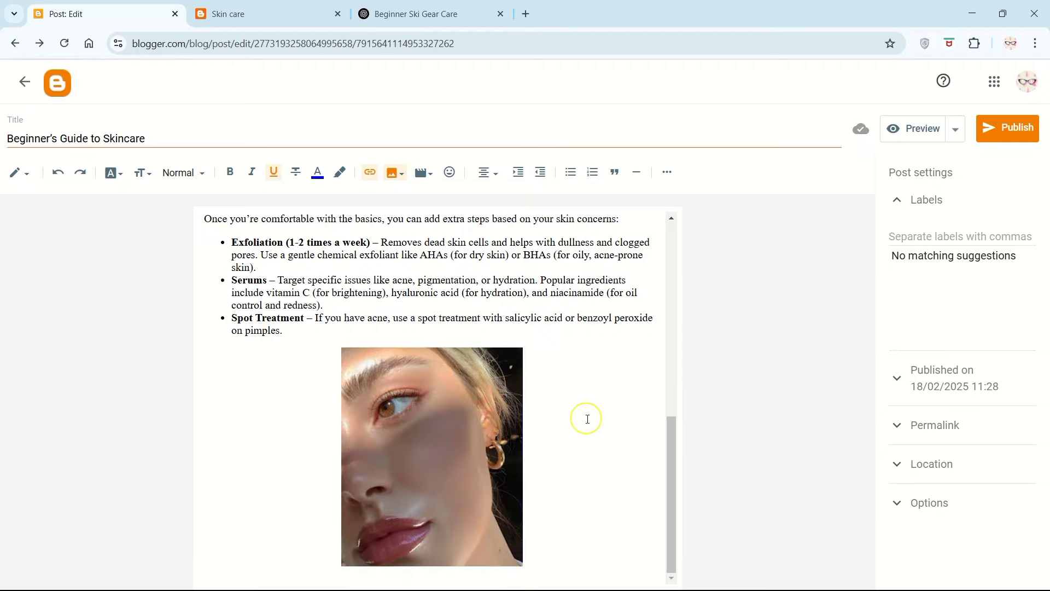
Step: Publish the skincare post, reload the live Skin care blog to check it, and return to the blog's management page
left_click(991, 128)
left_click(581, 356)
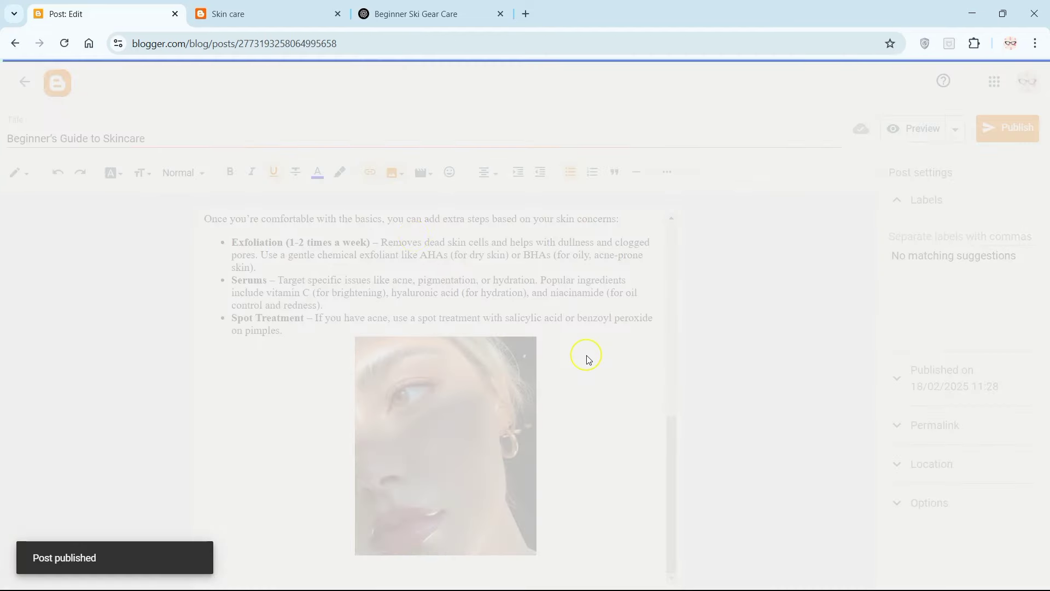
left_click(257, 5)
left_click(64, 43)
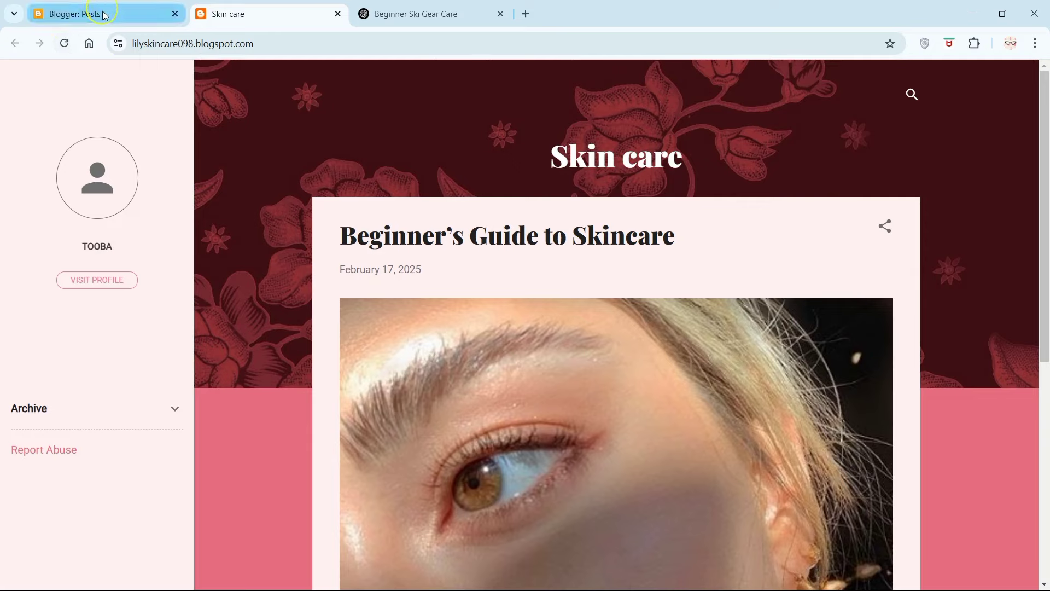
scroll(247, 224, "down", 3)
scroll(247, 225, "down", 3)
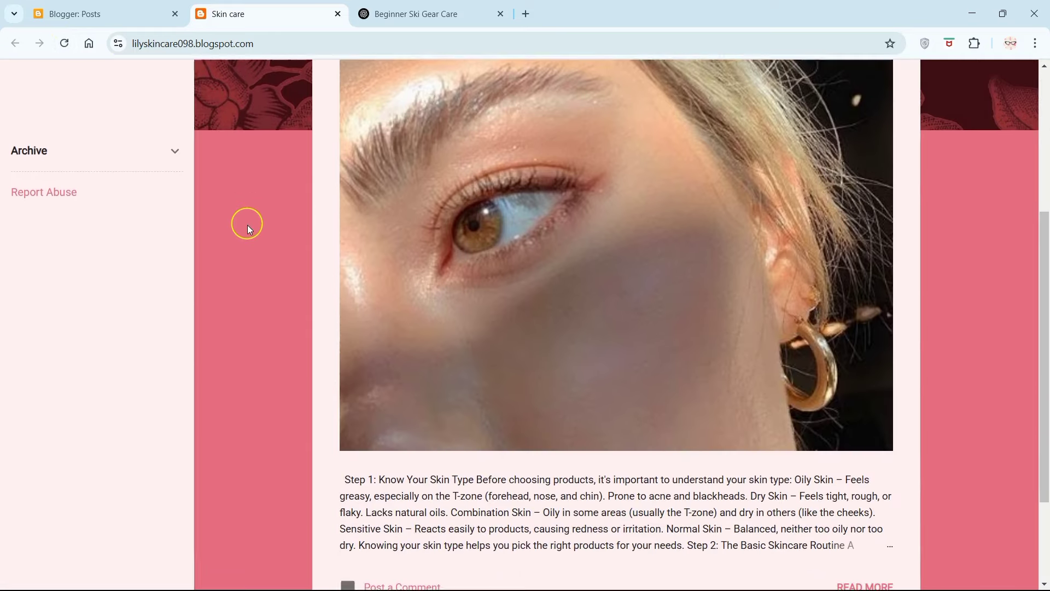
left_click(90, 14)
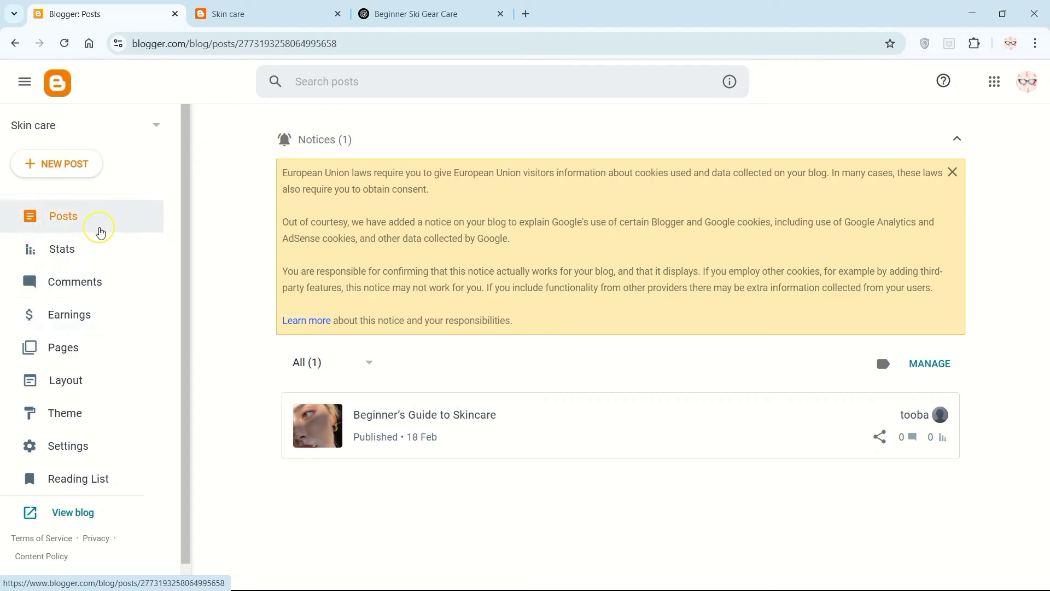
Step: Examine the blog's layout, including the sidebar, header, page list, ads and page body gadgets
left_click(83, 381)
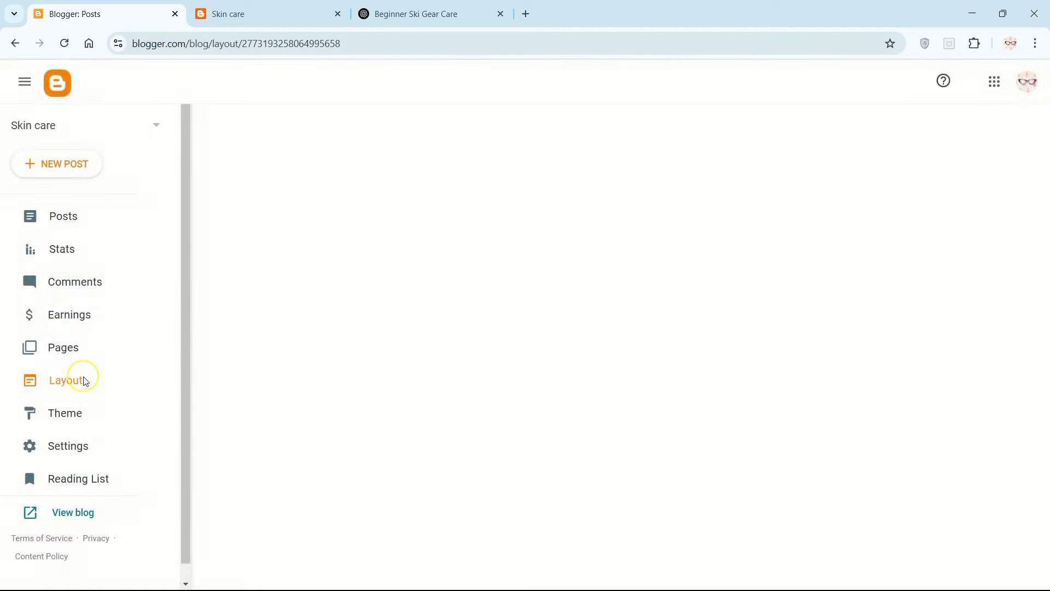
scroll(914, 218, "down", 1)
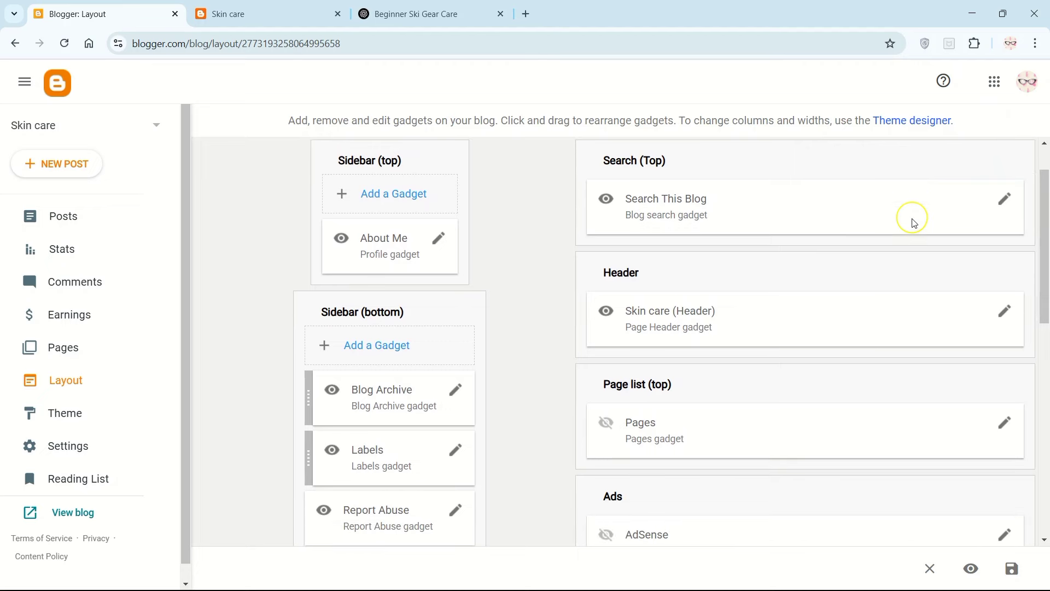
scroll(912, 221, "down", 1)
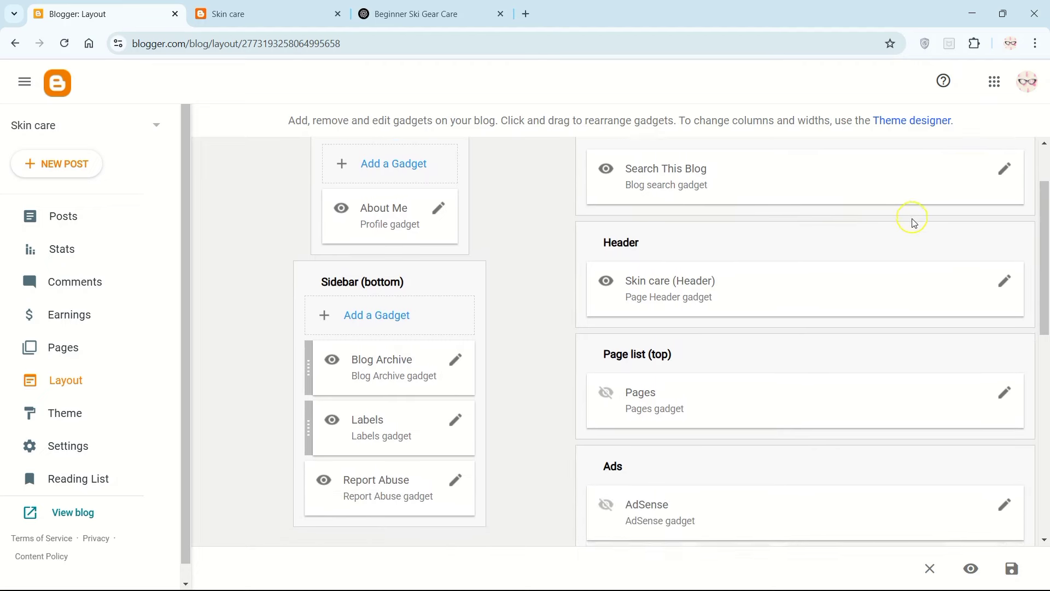
scroll(913, 222, "down", 5)
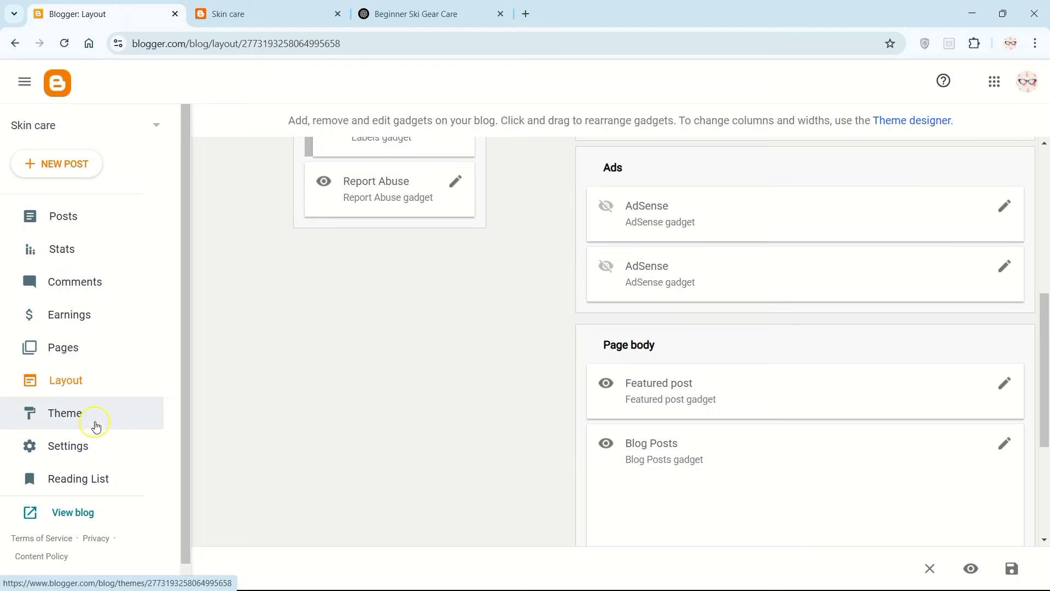
scroll(911, 219, "up", 3)
scroll(912, 221, "down", 3)
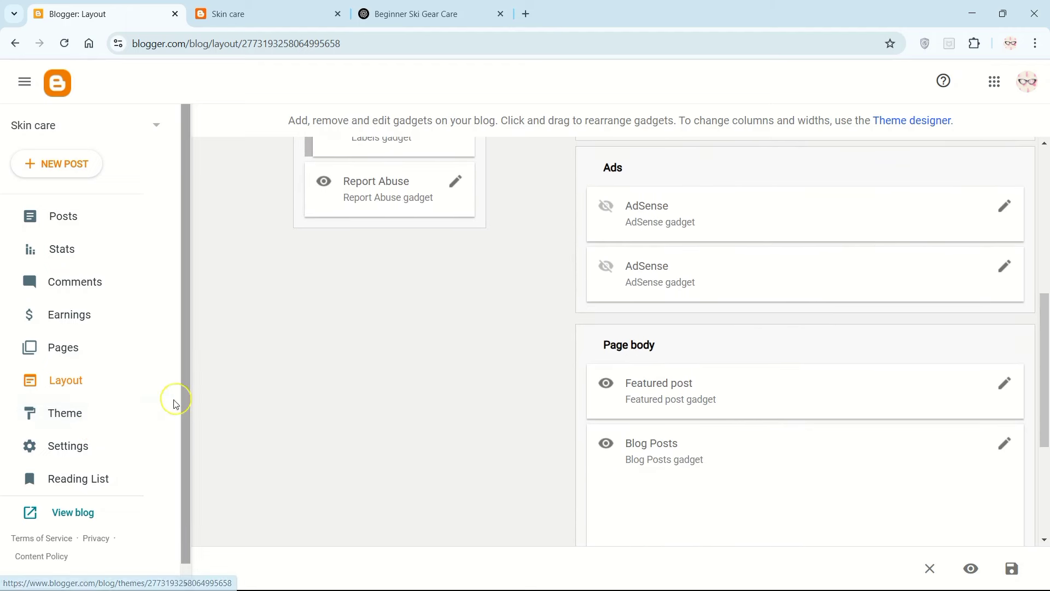
scroll(912, 220, "up", 3)
scroll(912, 221, "down", 3)
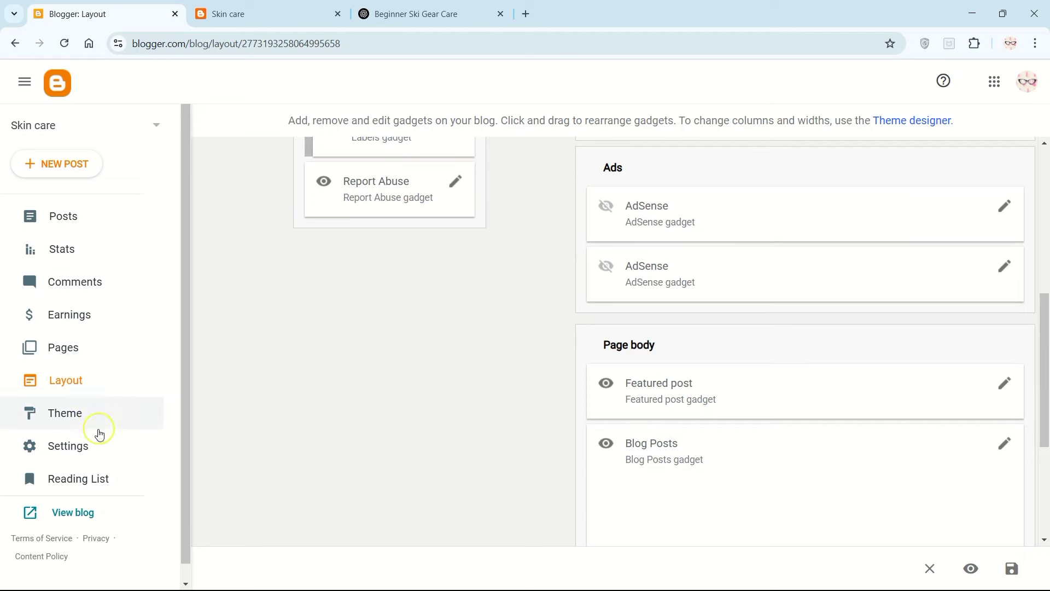
Step: Review the Contempo Pink theme's backup, restore and HTML options, and the customizer's background image choices
left_click(71, 417)
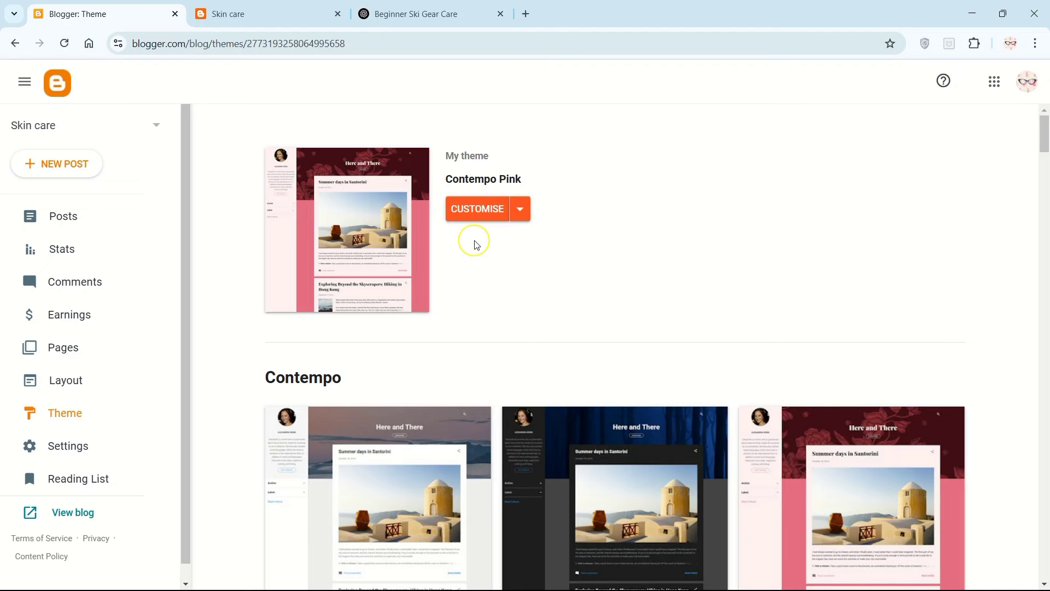
left_click(520, 210)
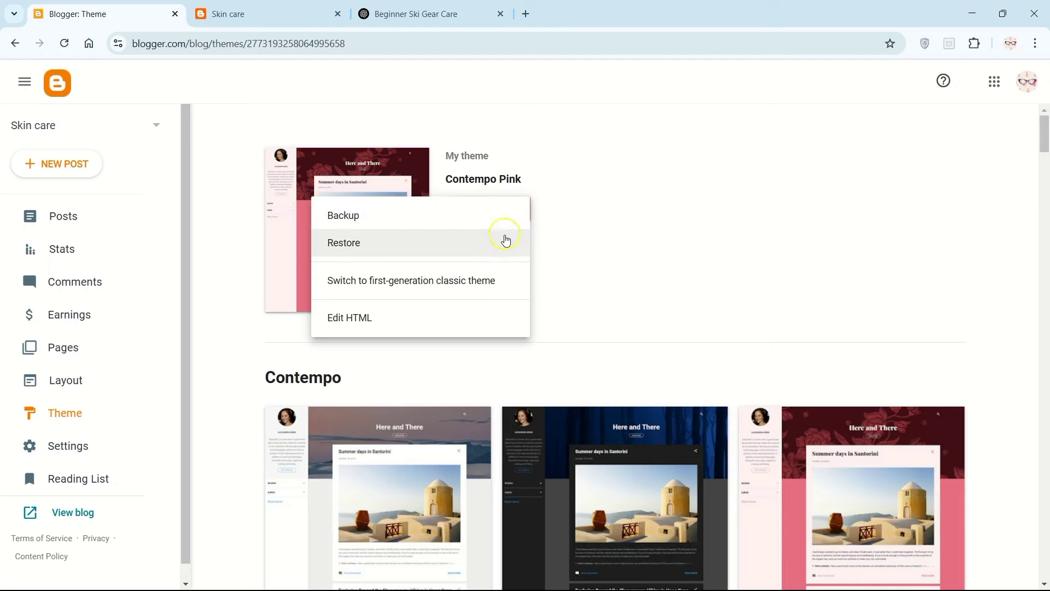
left_click(641, 307)
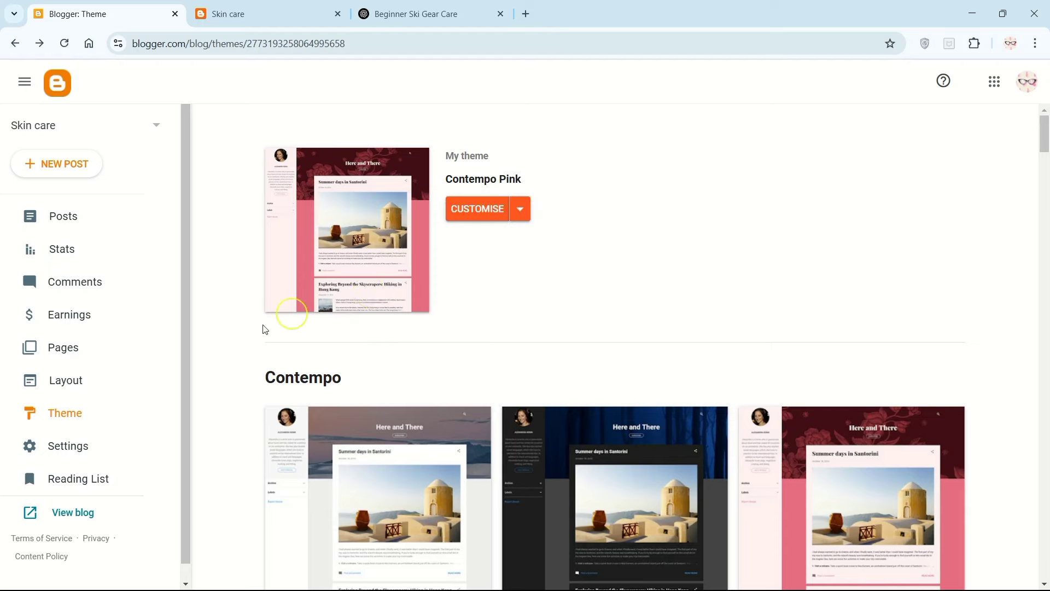
left_click(481, 208)
left_click(141, 241)
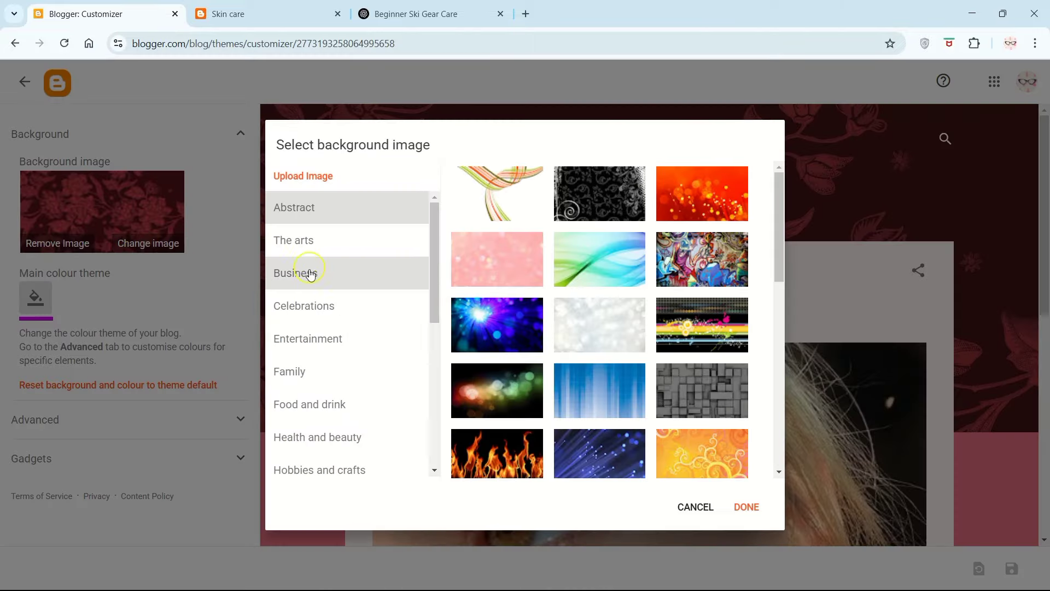
left_click(754, 504)
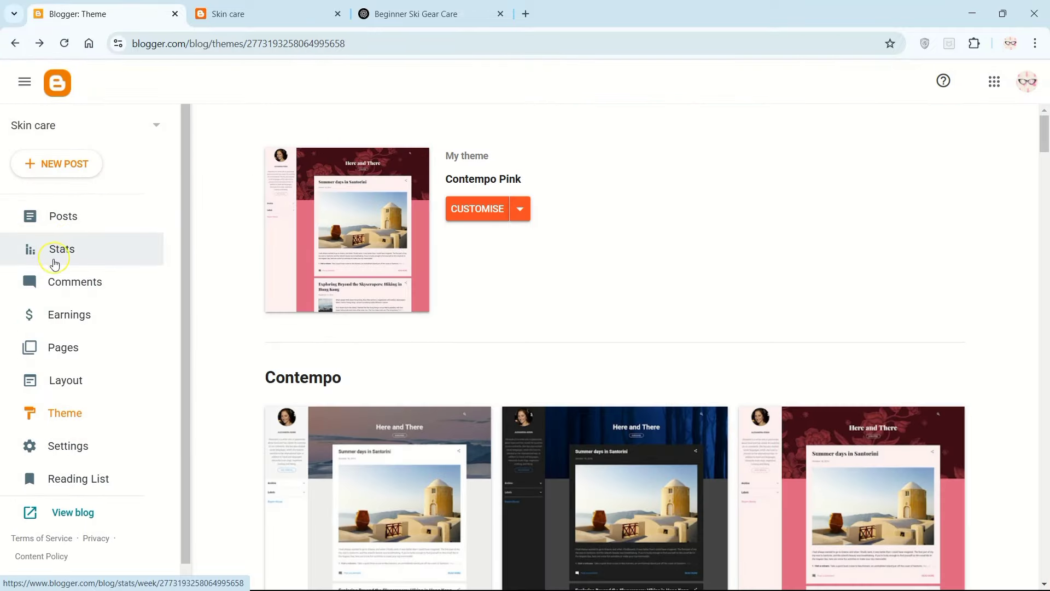
Step: Look through the blog's statistics, comments, AdSense earnings and pages sections
left_click(54, 262)
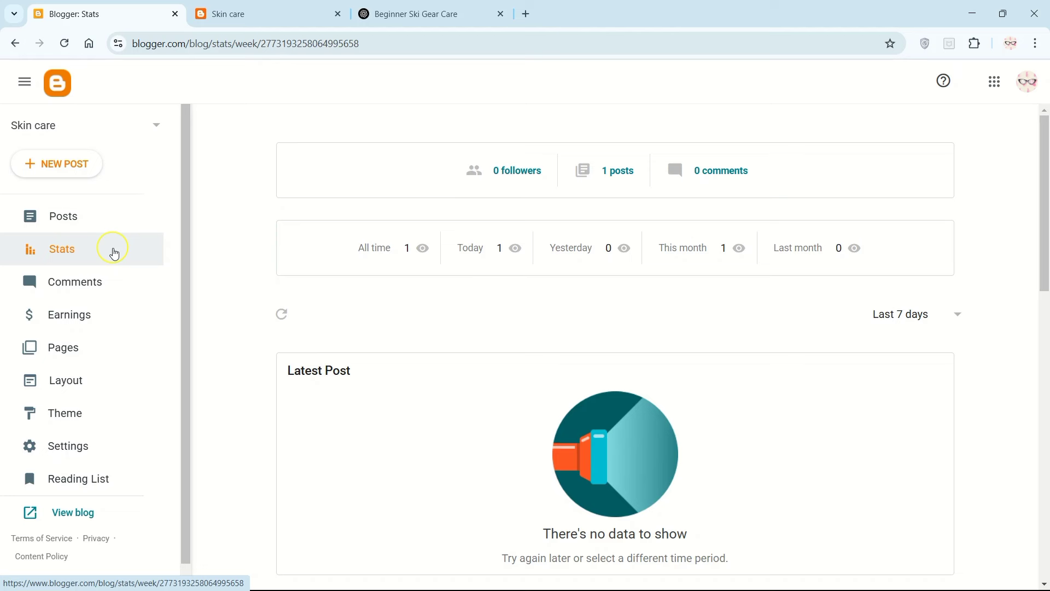
left_click(87, 280)
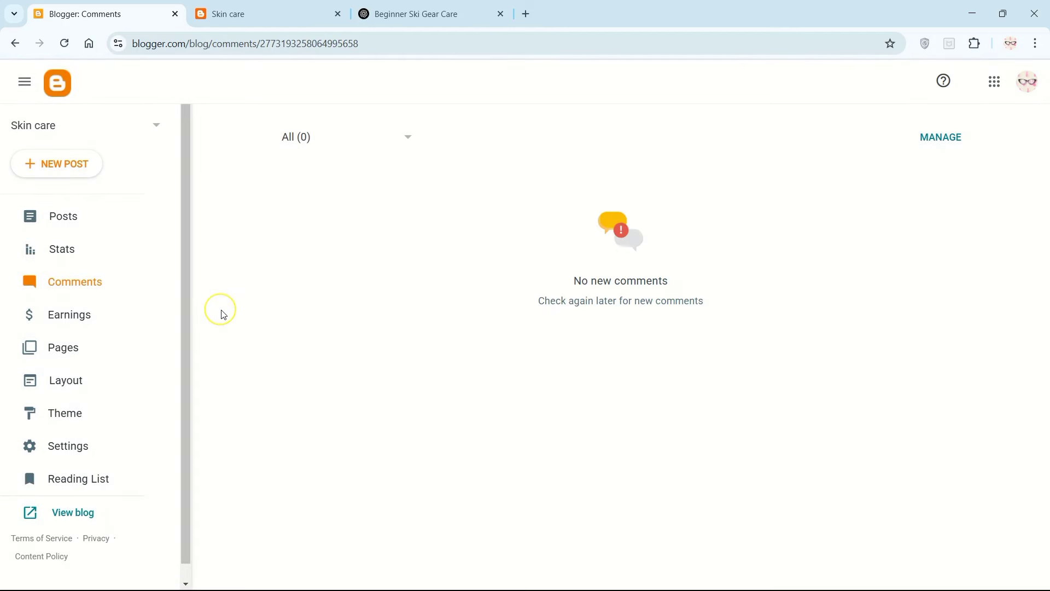
left_click(104, 316)
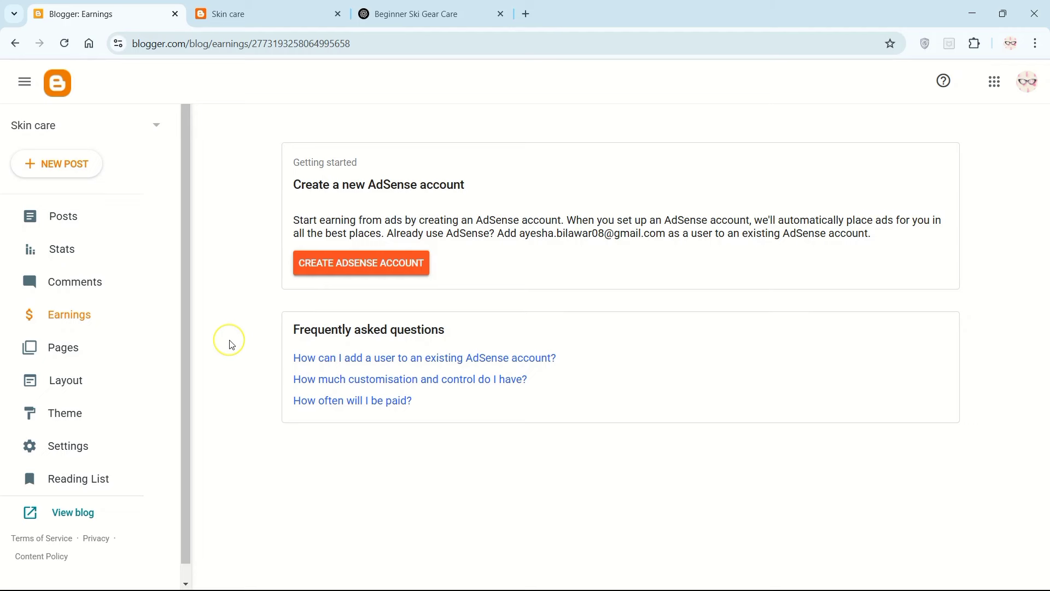
left_click(102, 351)
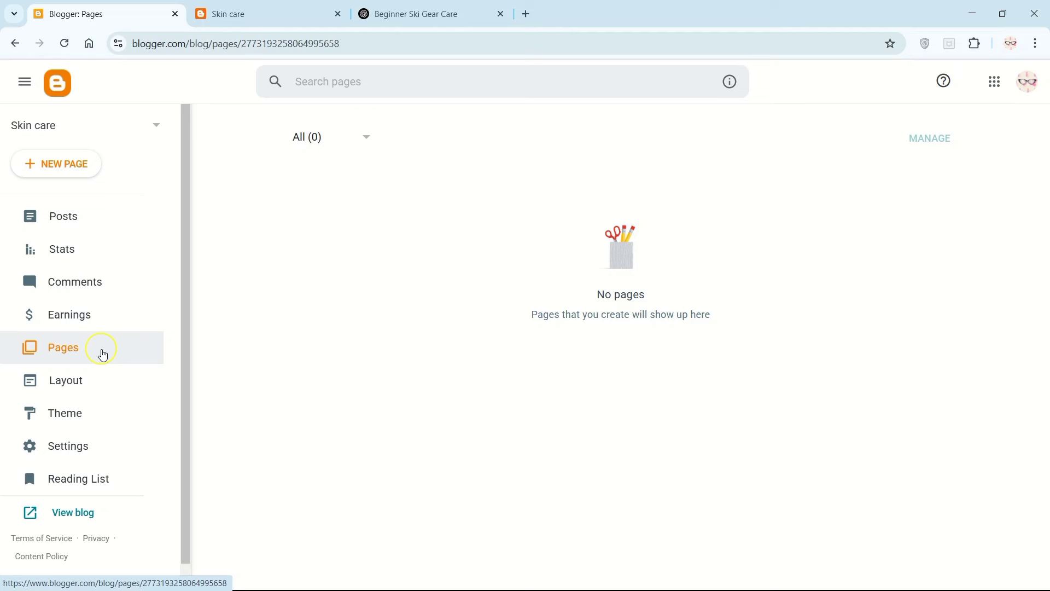
Step: Examine the blog's settings from basic, privacy and publishing through permissions, posts, comments, email and formatting
left_click(90, 445)
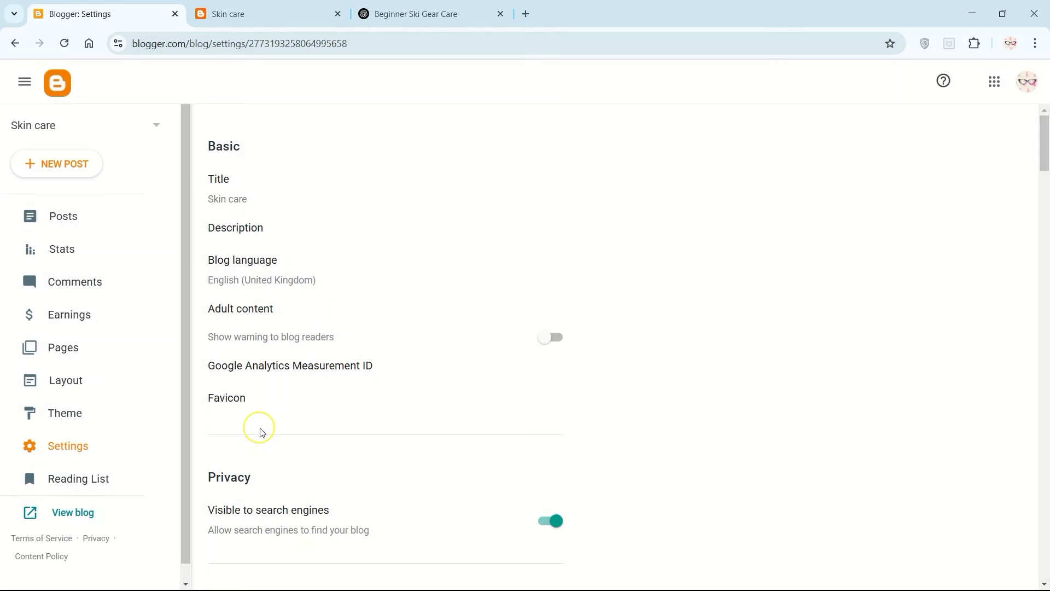
scroll(262, 433, "down", 5)
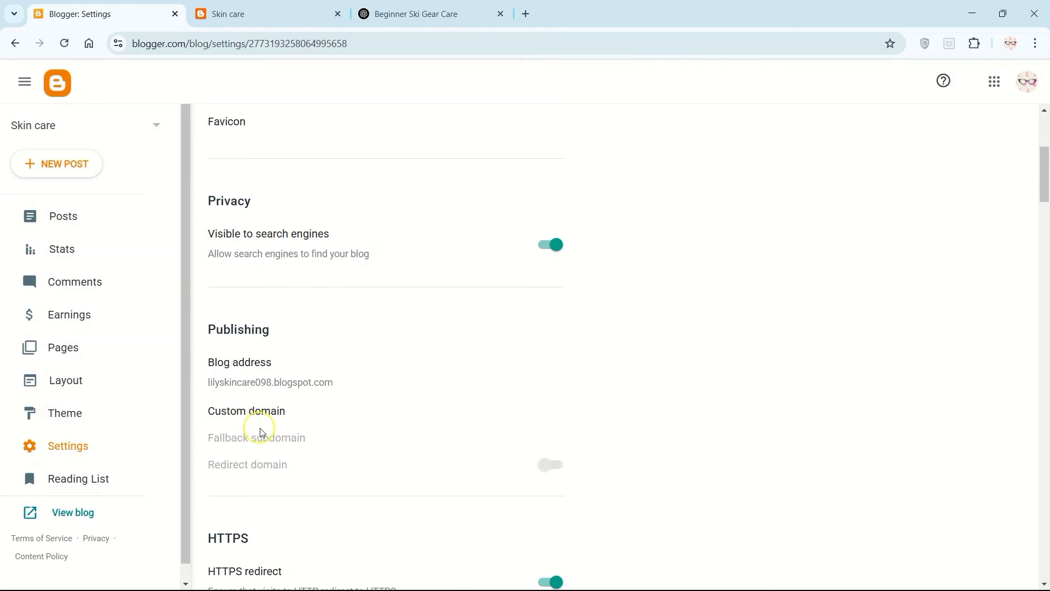
scroll(262, 432, "down", 5)
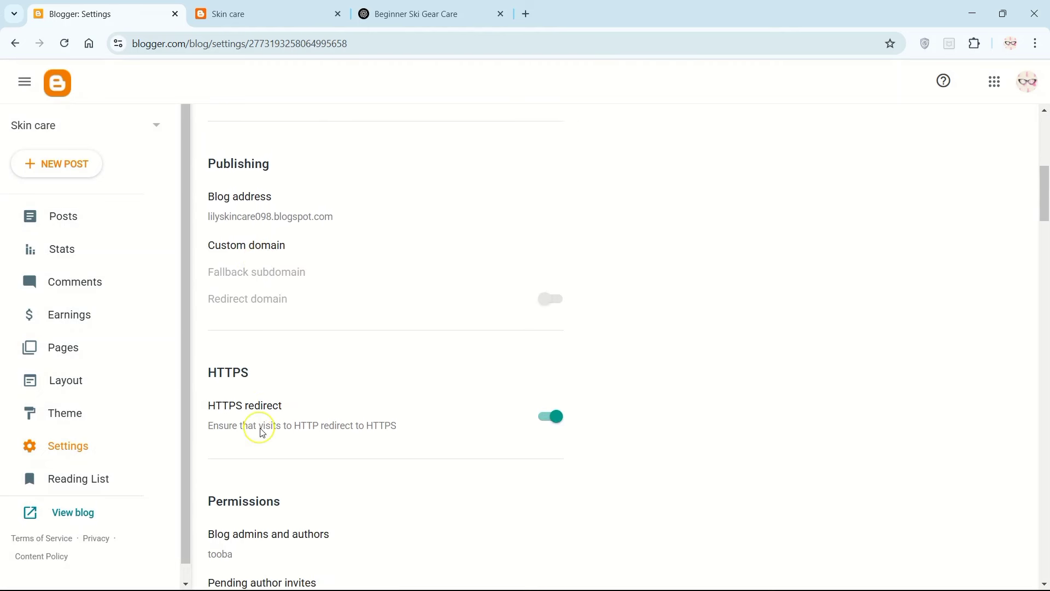
scroll(262, 433, "down", 5)
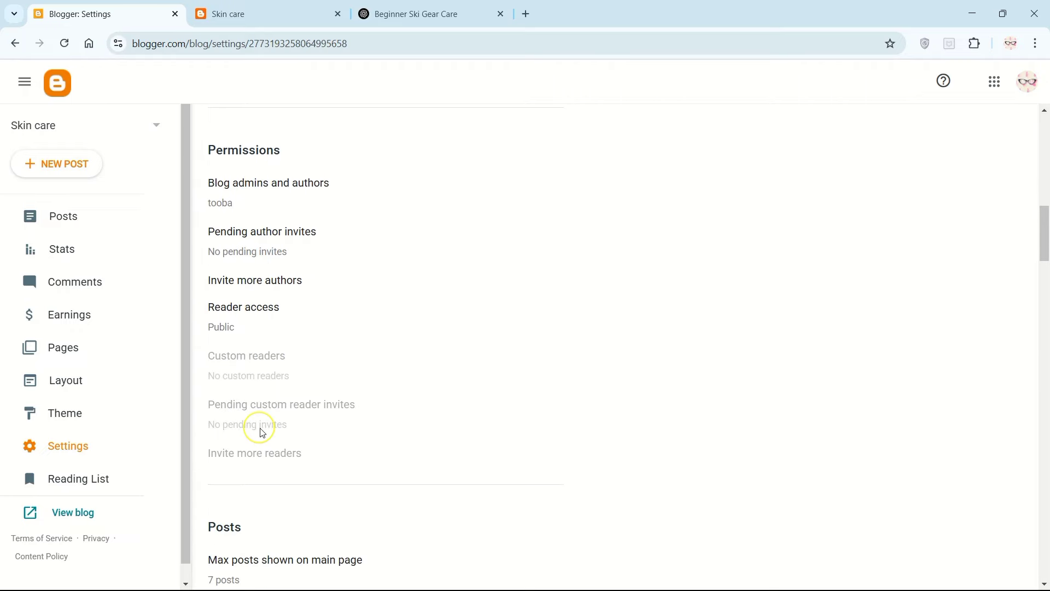
scroll(262, 433, "down", 6)
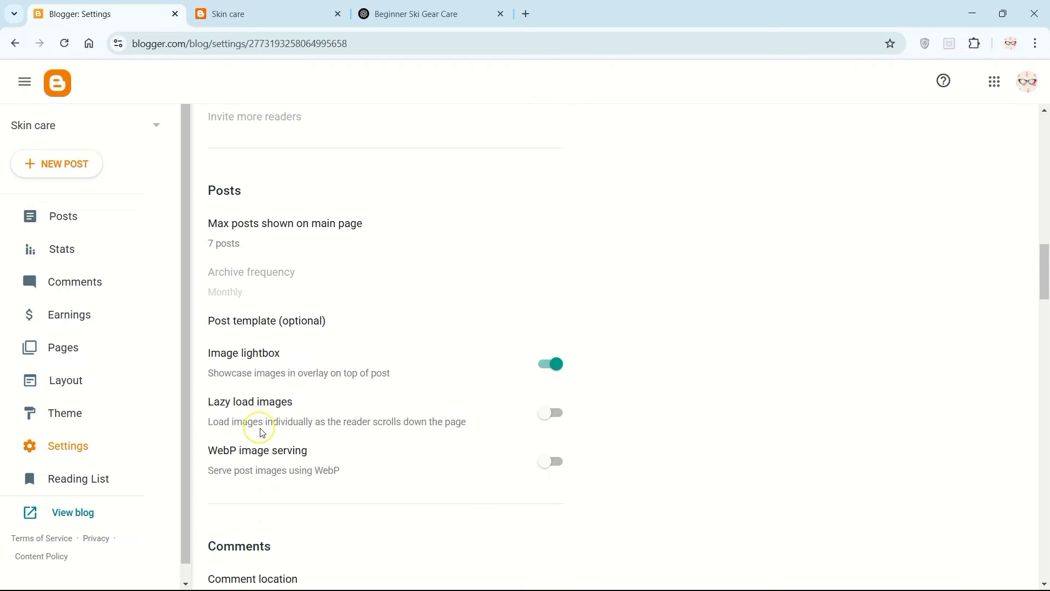
scroll(262, 432, "down", 12)
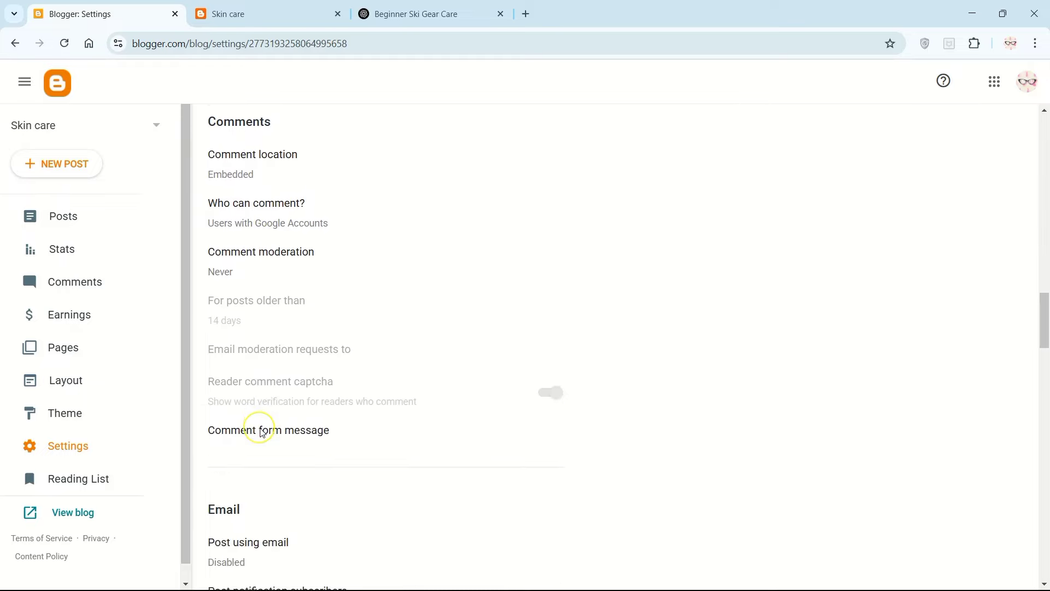
scroll(262, 432, "down", 8)
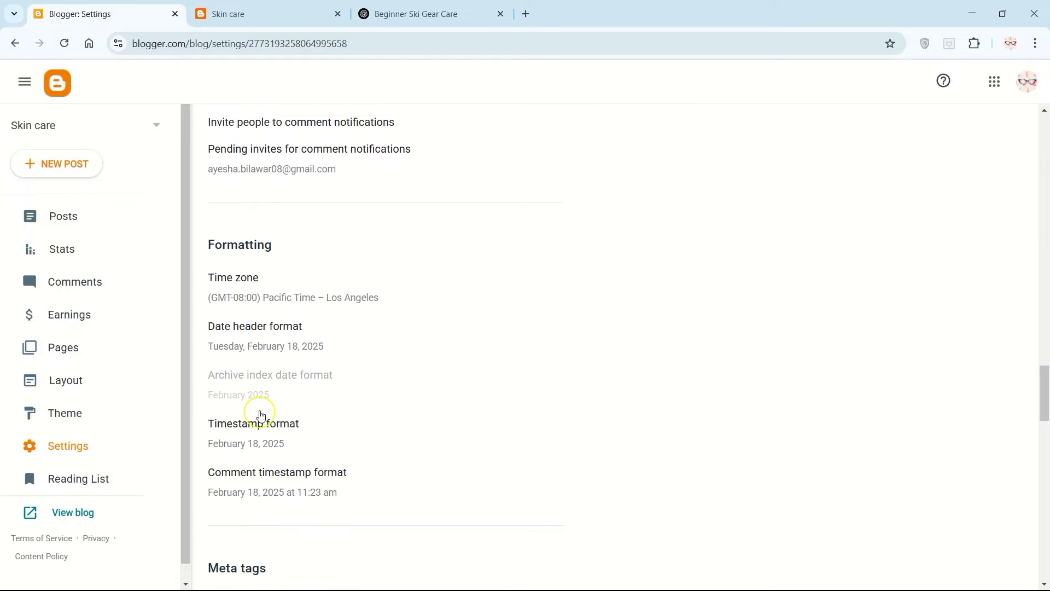
scroll(262, 416, "down", 2)
Step: Switch to the live Skin care blog and look over the published post
left_click(241, 22)
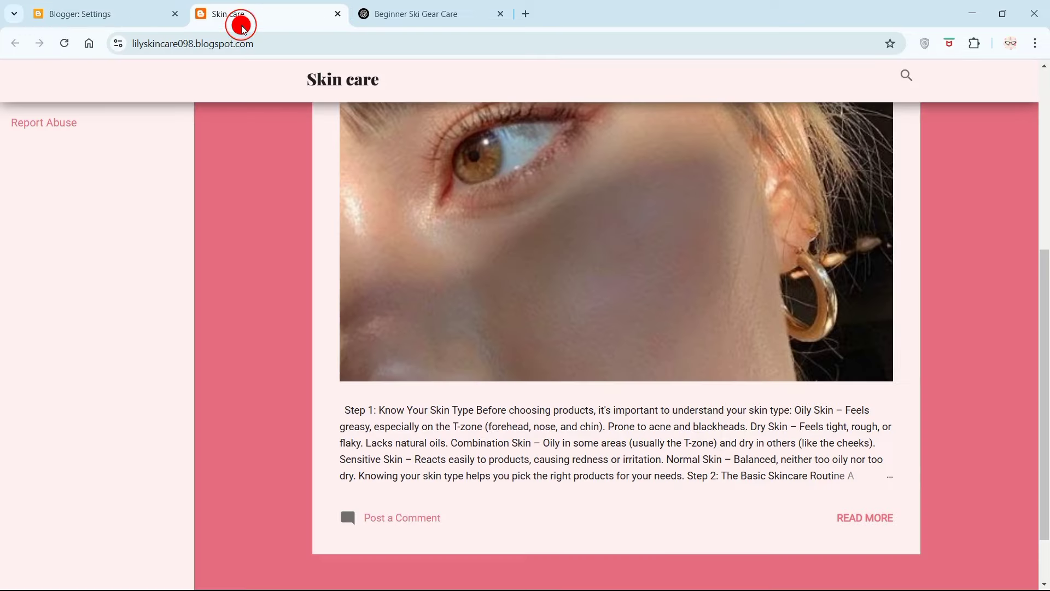
scroll(294, 253, "up", 1)
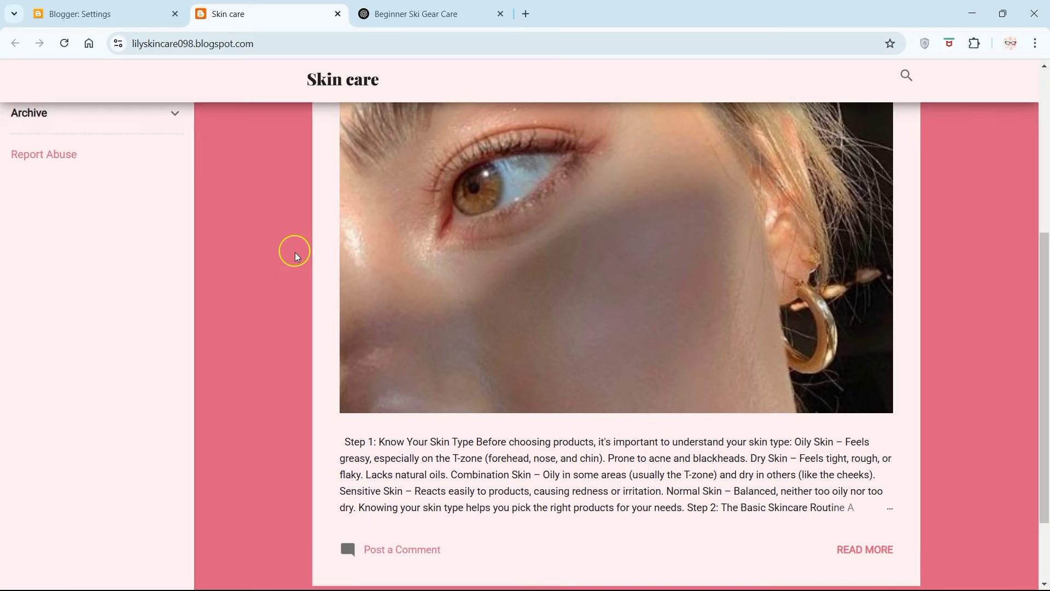